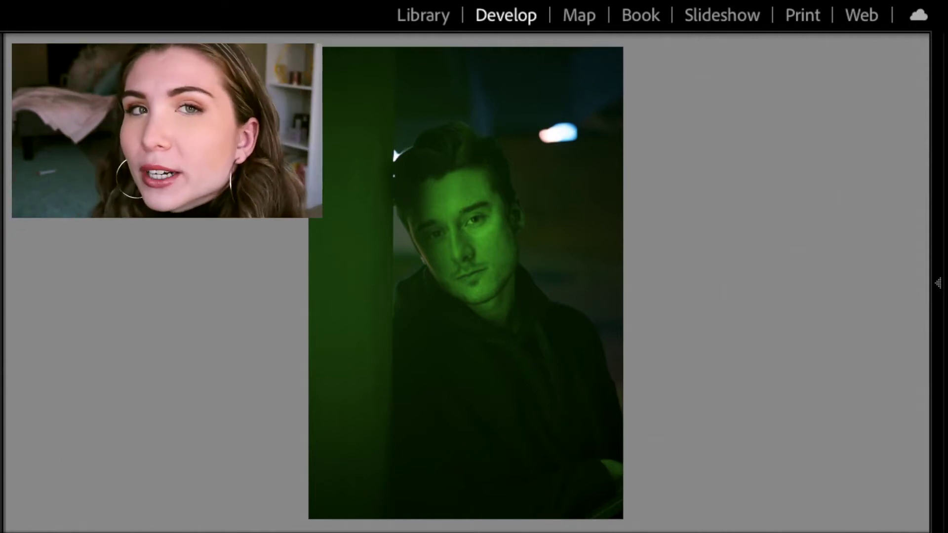
Straighten the portrait's crop to an angle of -0.90 with Constrain to Image enabled, and apply the crop
{"action": "key", "text": "F8"}
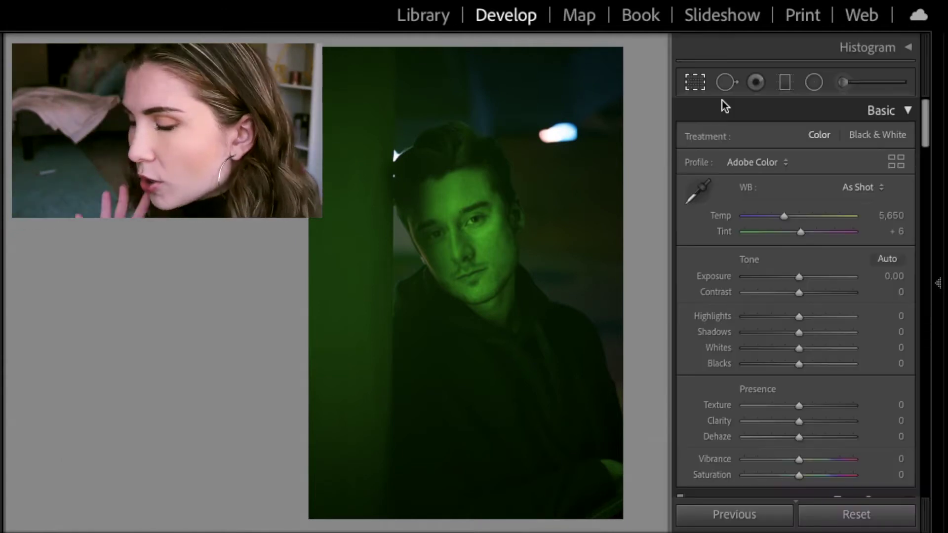
{"action": "key", "text": "F8"}
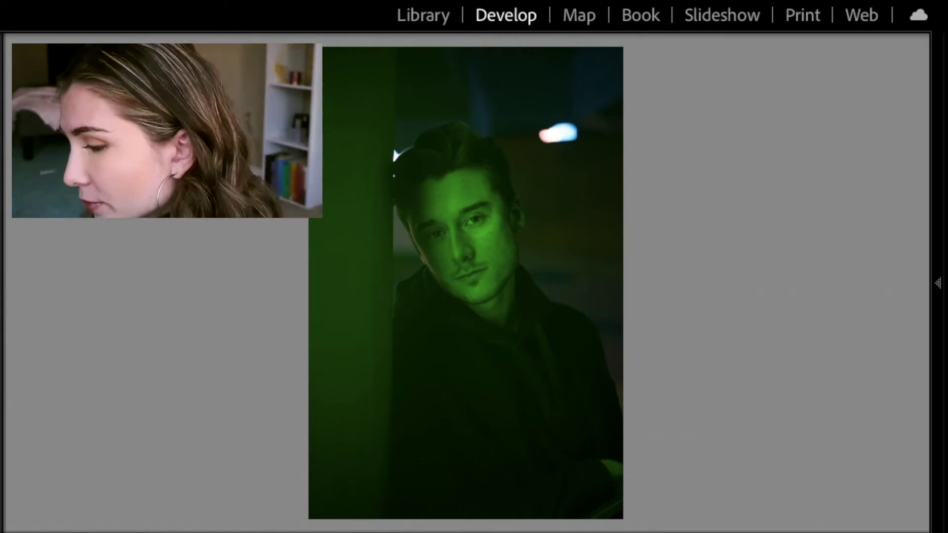
{"action": "mouse_move", "coordinate": [722, 100]}
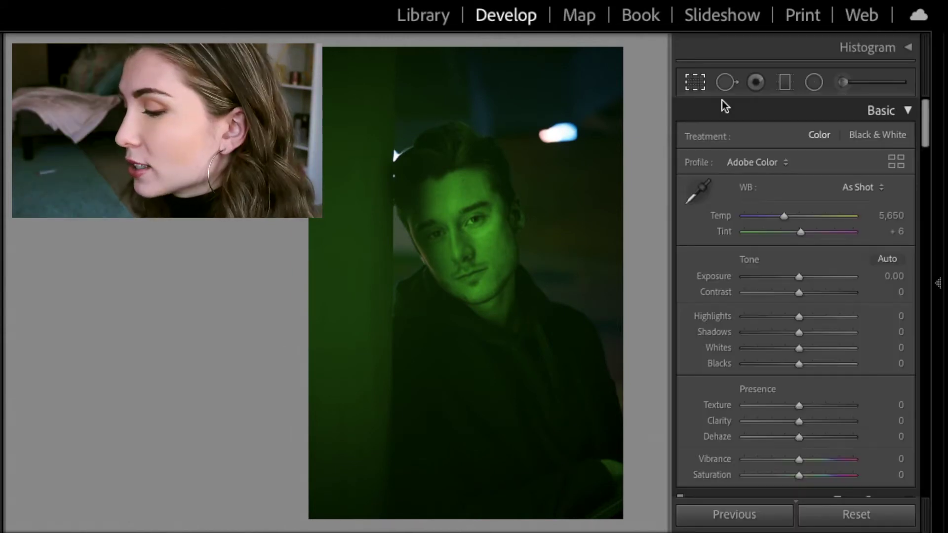
{"action": "left_click", "coordinate": [696, 82]}
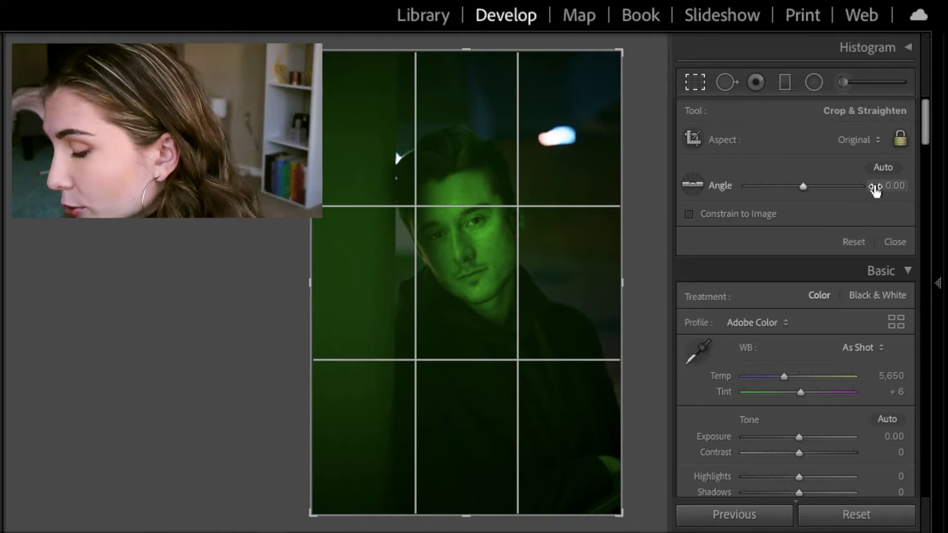
{"action": "left_click", "coordinate": [751, 213]}
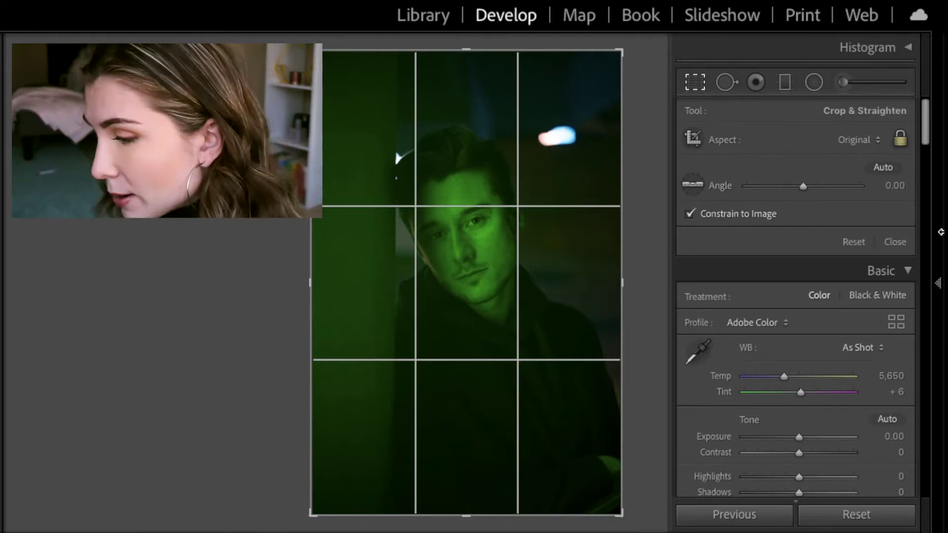
{"action": "left_click_drag", "start_coordinate": [886, 180], "coordinate": [883, 180]}
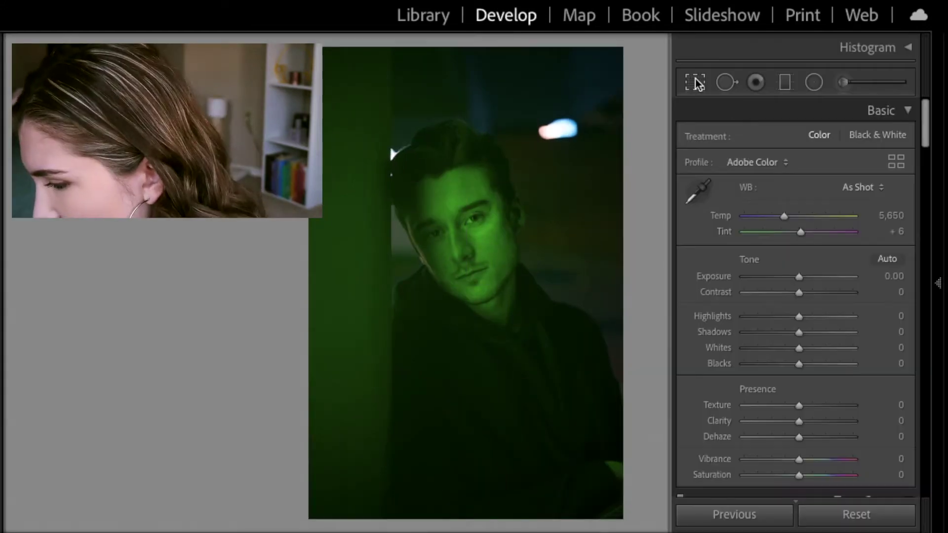
{"action": "left_click", "coordinate": [695, 79]}
{"action": "left_click_drag", "start_coordinate": [890, 184], "coordinate": [887, 184]}
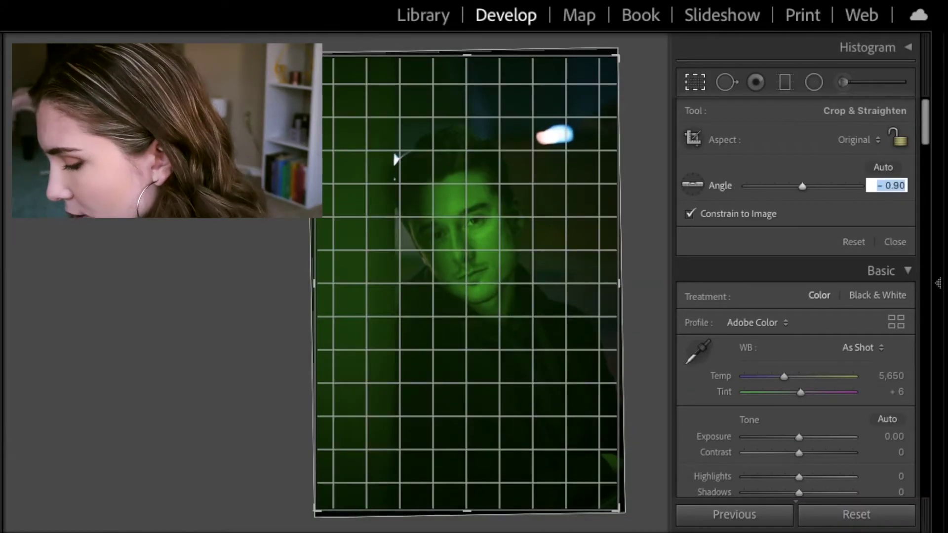
{"action": "left_click", "coordinate": [689, 85]}
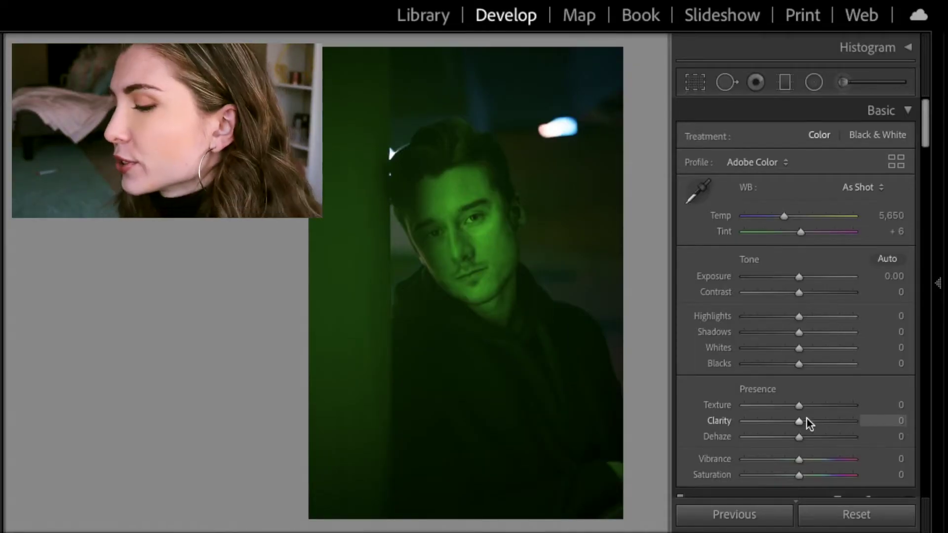
Set the photo's Clarity to +20, Texture to +10 and Dehaze to +5
{"action": "left_click", "coordinate": [890, 420]}
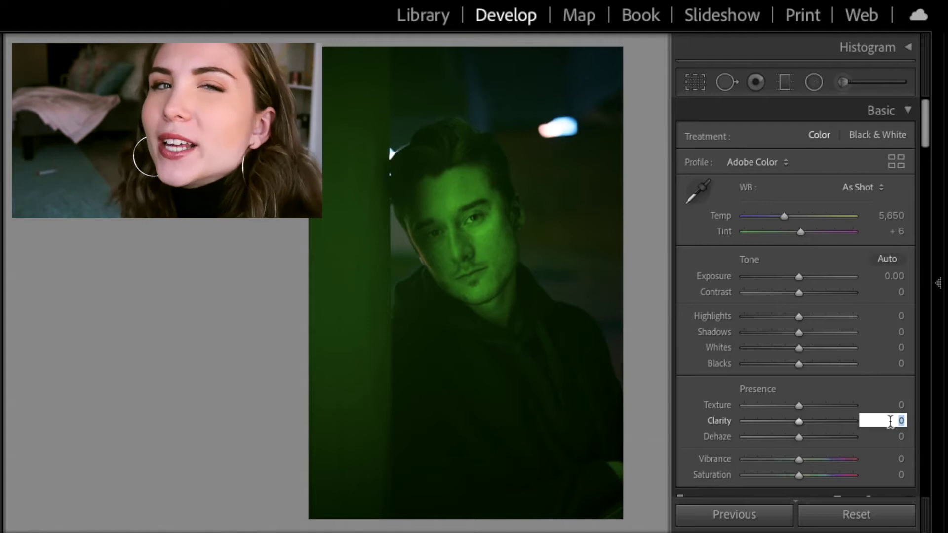
{"action": "type", "text": "20"}
{"action": "key", "text": "Return"}
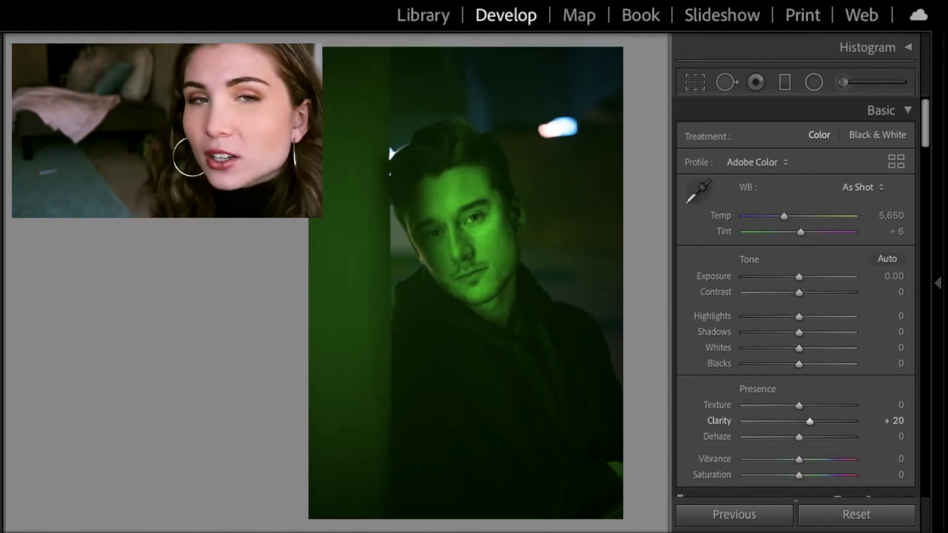
{"action": "left_click", "coordinate": [900, 405]}
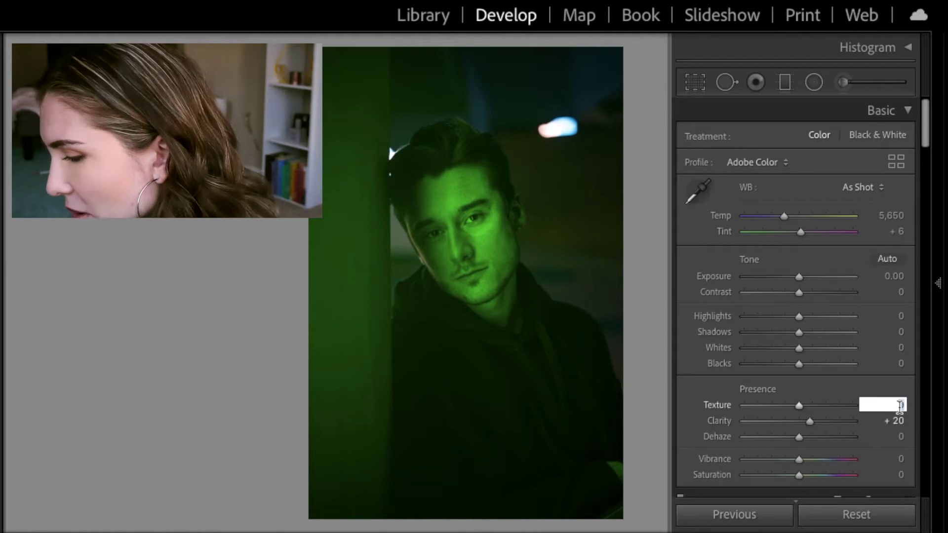
{"action": "type", "text": "10"}
{"action": "key", "text": "Return"}
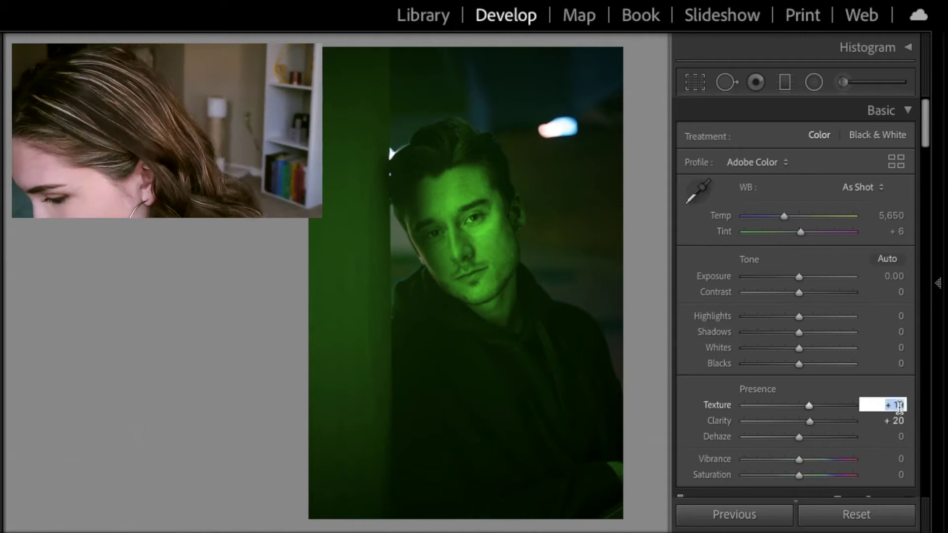
{"action": "left_click", "coordinate": [899, 437]}
{"action": "type", "text": "5"}
{"action": "key", "text": "Return"}
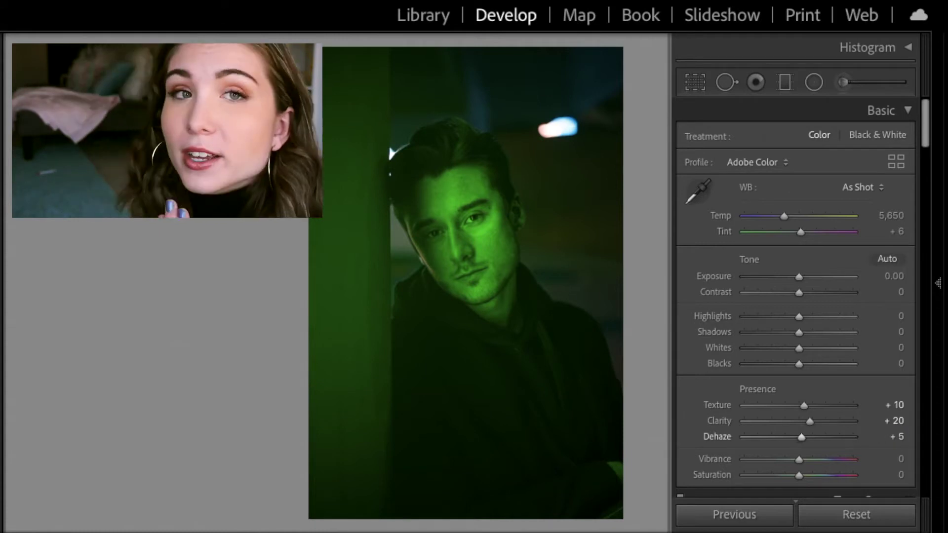
Set the Sharpening amount to 60 and the Luminance noise reduction to 40
{"action": "scroll", "coordinate": [841, 461], "scroll_direction": "down", "scroll_amount": 20}
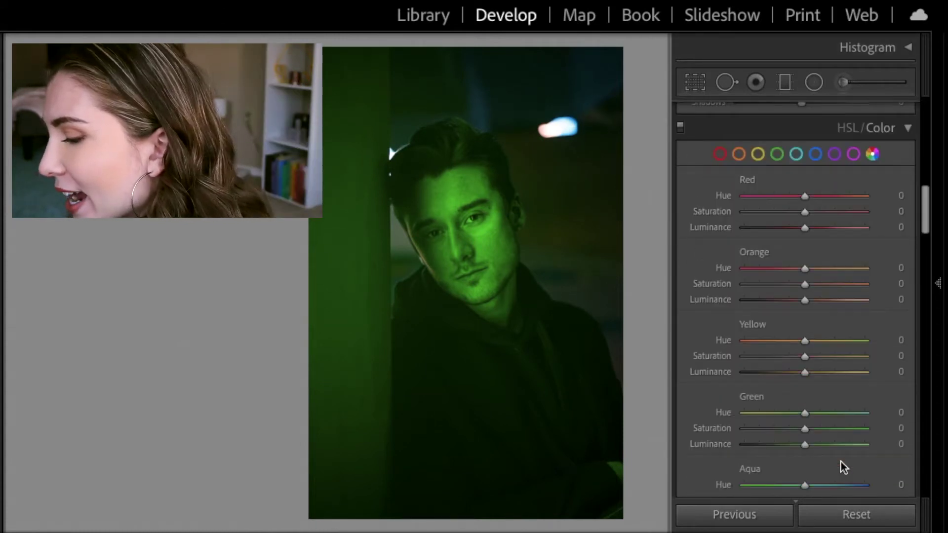
{"action": "scroll", "coordinate": [840, 461], "scroll_direction": "down", "scroll_amount": 5}
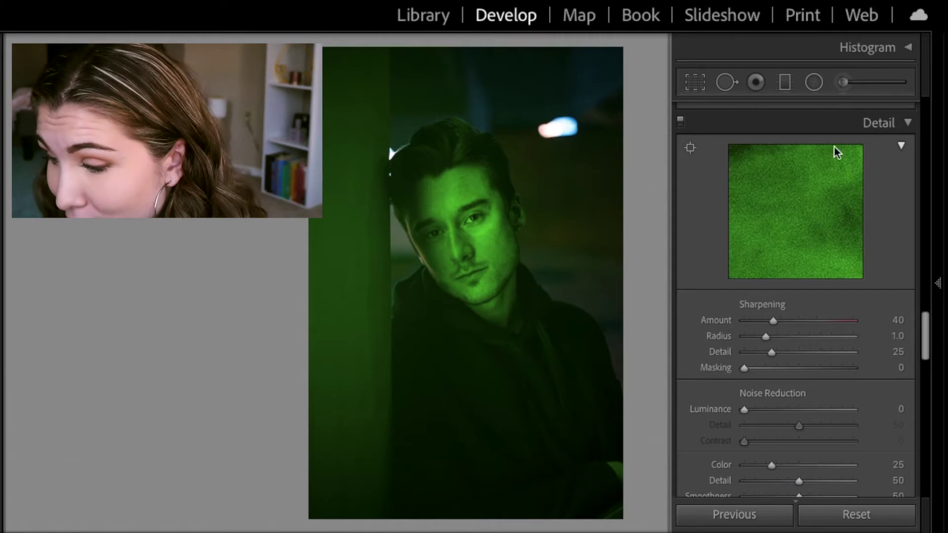
{"action": "scroll", "coordinate": [869, 368], "scroll_direction": "down", "scroll_amount": 2}
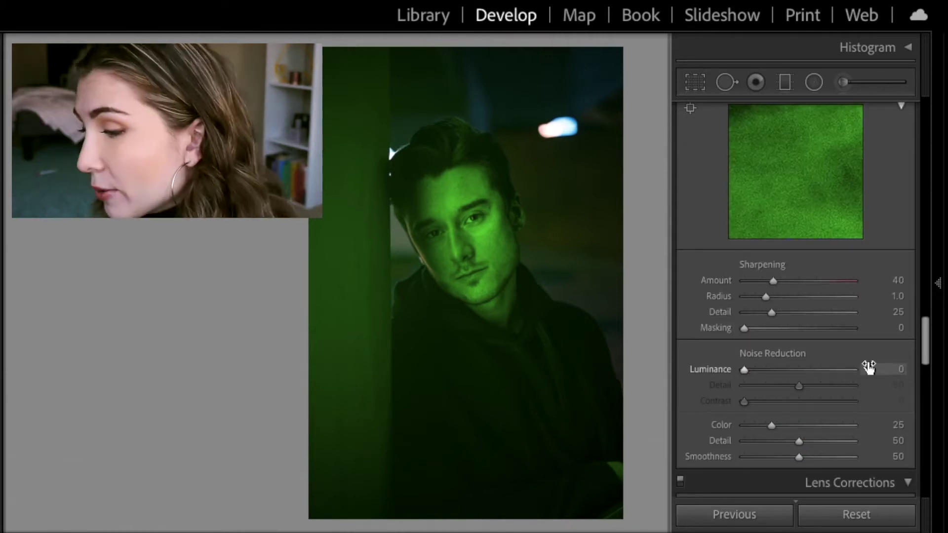
{"action": "left_click", "coordinate": [891, 280]}
{"action": "type", "text": "60"}
{"action": "key", "text": "Return"}
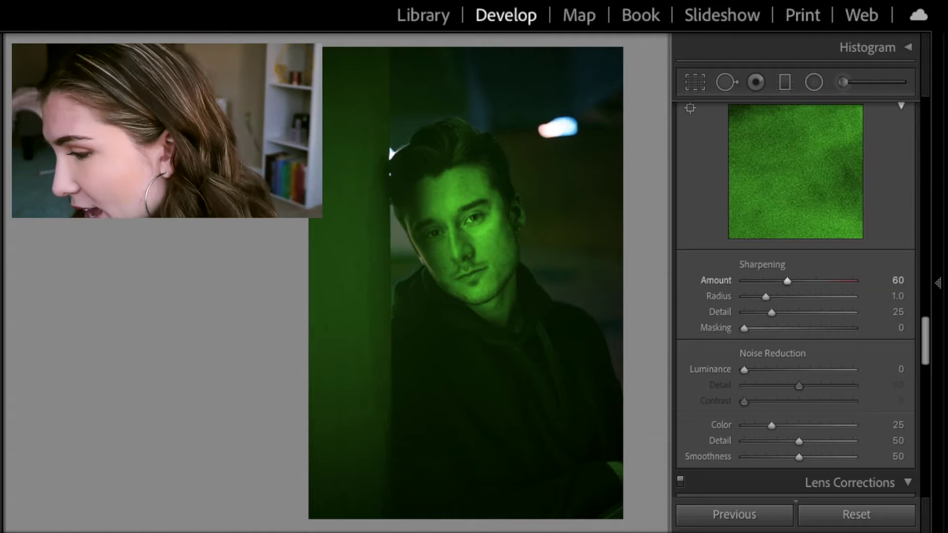
{"action": "left_click", "coordinate": [899, 369]}
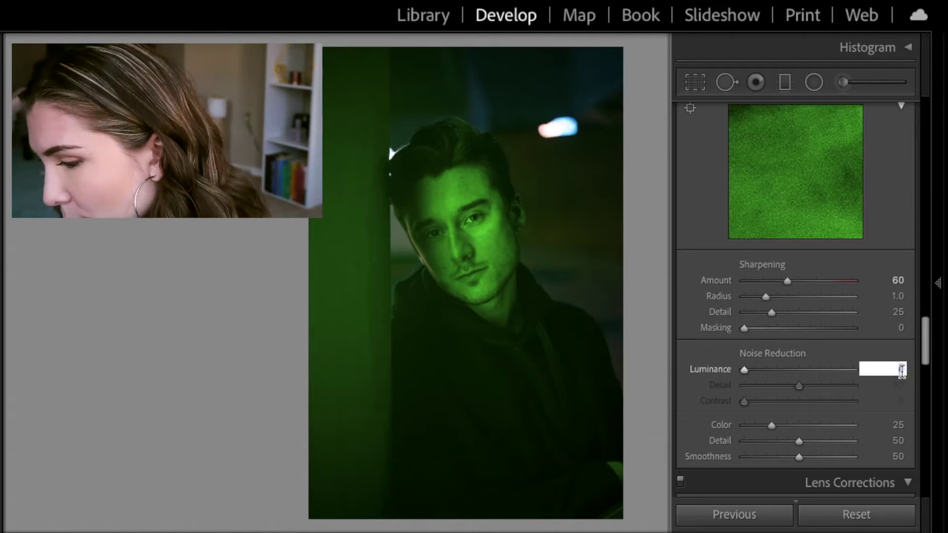
{"action": "type", "text": "40"}
{"action": "key", "text": "Return"}
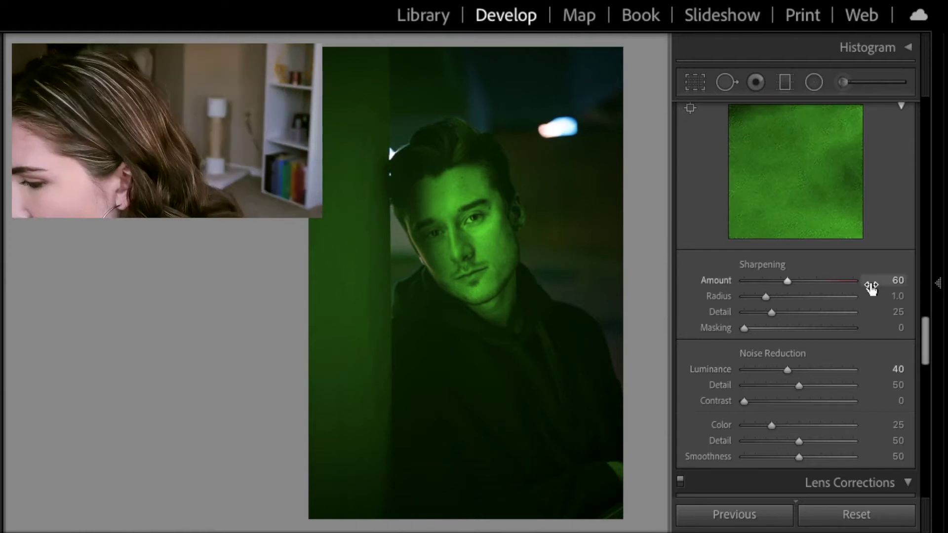
Adjust the basic tone to Whites -100, Shadows -100, Highlights +10 and Blacks -35
{"action": "scroll", "coordinate": [869, 285], "scroll_direction": "up", "scroll_amount": 15}
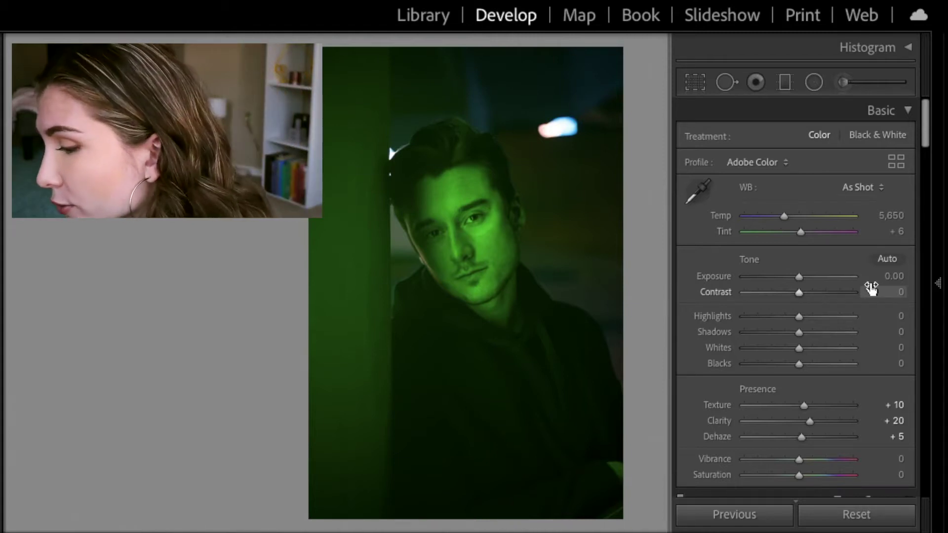
{"action": "left_click_drag", "start_coordinate": [800, 348], "coordinate": [648, 361]}
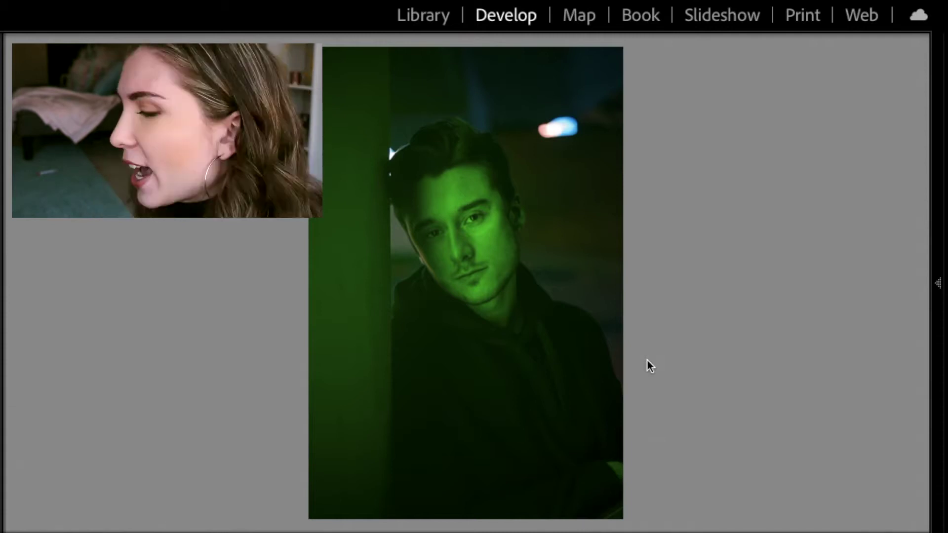
{"action": "left_click_drag", "start_coordinate": [798, 331], "coordinate": [710, 337]}
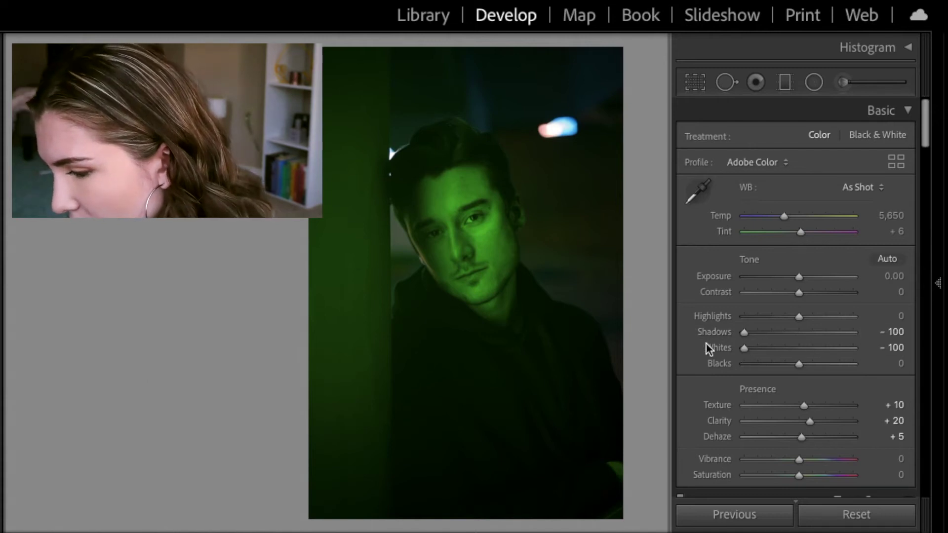
{"action": "mouse_move", "coordinate": [797, 318]}
{"action": "left_mouse_down"}
{"action": "mouse_move", "coordinate": [682, 335]}
{"action": "mouse_move", "coordinate": [851, 346]}
{"action": "mouse_move", "coordinate": [864, 334]}
{"action": "mouse_move", "coordinate": [810, 319]}
{"action": "left_mouse_up"}
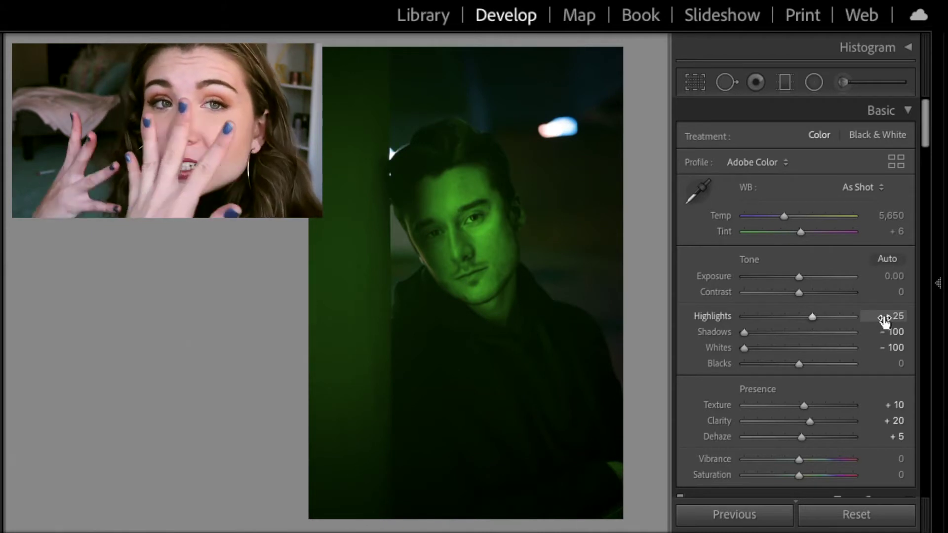
{"action": "left_click_drag", "start_coordinate": [884, 320], "coordinate": [875, 321]}
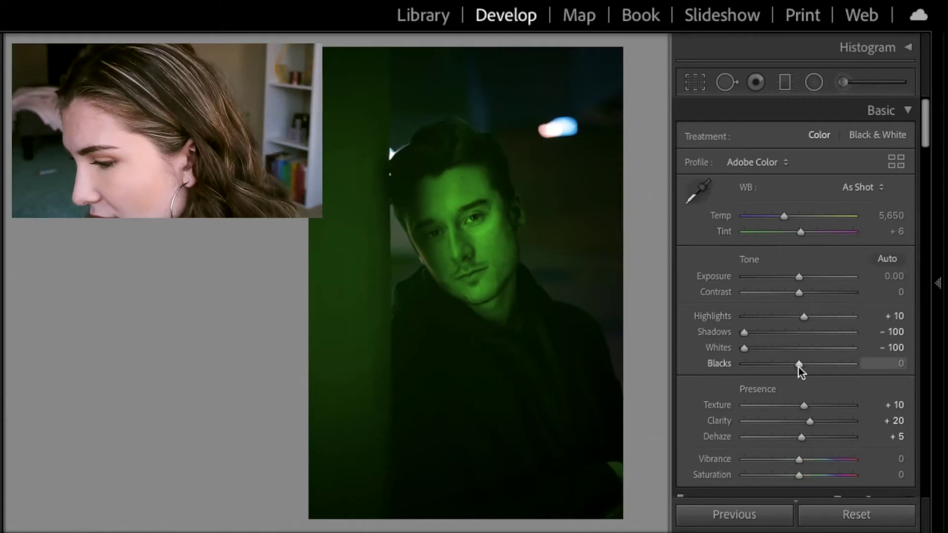
{"action": "left_click_drag", "start_coordinate": [798, 367], "coordinate": [785, 364]}
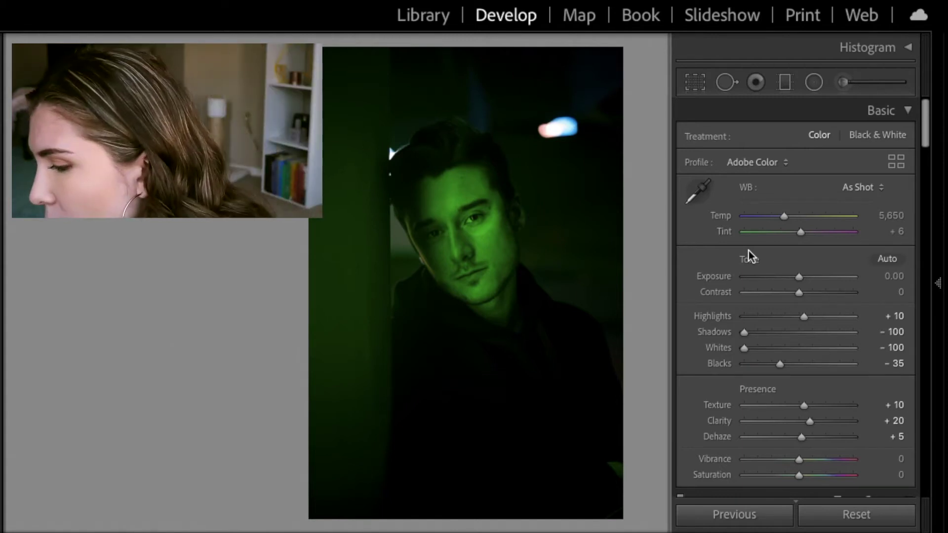
Grade the highlights blue at hue 245, saturation 100 with reduced luminance, and the midtones magenta with raised luminance
{"action": "scroll", "coordinate": [757, 316], "scroll_direction": "down", "scroll_amount": 15}
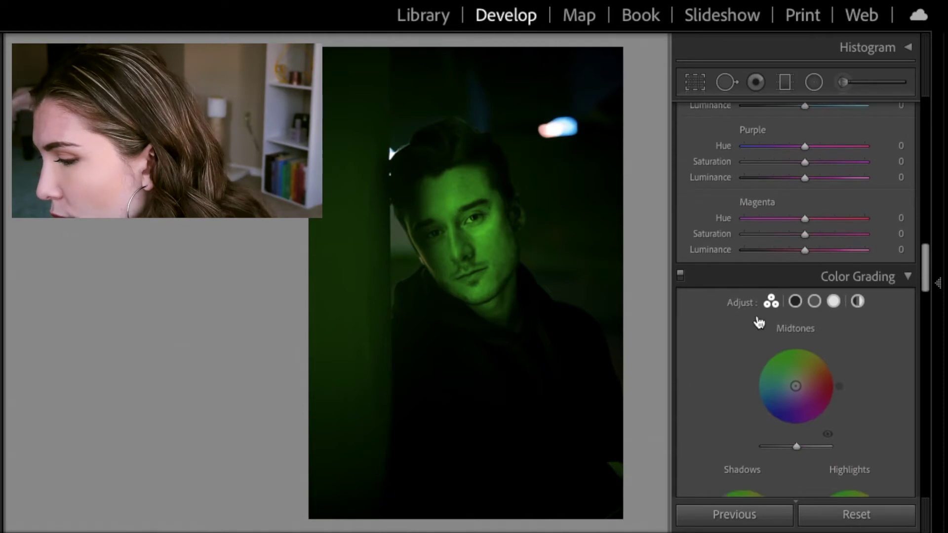
{"action": "scroll", "coordinate": [757, 315], "scroll_direction": "down", "scroll_amount": 4}
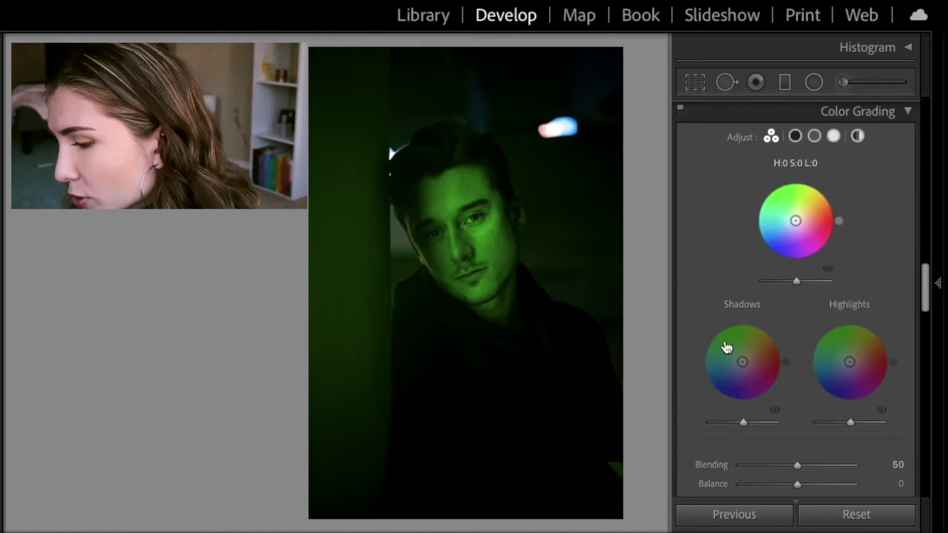
{"action": "left_click_drag", "start_coordinate": [849, 362], "coordinate": [839, 393]}
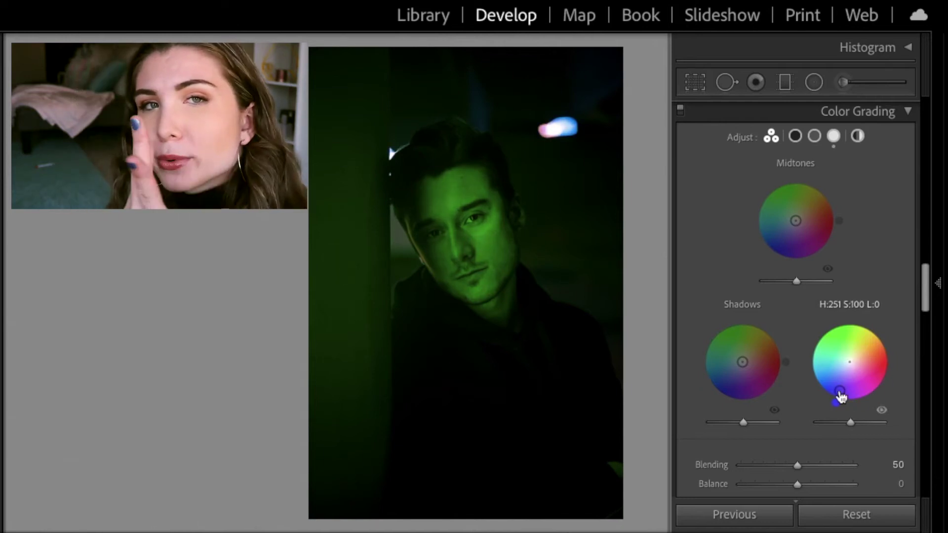
{"action": "left_click_drag", "start_coordinate": [839, 394], "coordinate": [837, 389]}
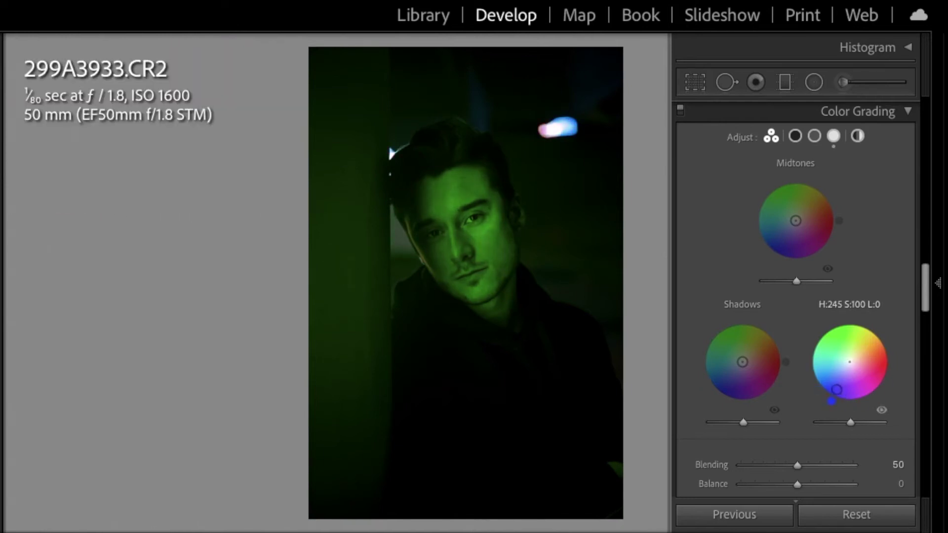
{"action": "left_click_drag", "start_coordinate": [851, 423], "coordinate": [825, 425]}
{"action": "left_click_drag", "start_coordinate": [796, 220], "coordinate": [820, 239]}
{"action": "left_click_drag", "start_coordinate": [797, 281], "coordinate": [811, 281]}
Grade the shadows magenta at hue 292, saturation 100 and luminance -2, and adjust the color grading's blending and balance
{"action": "left_click_drag", "start_coordinate": [742, 362], "coordinate": [771, 353]}
{"action": "mouse_move", "coordinate": [745, 431]}
{"action": "left_mouse_down"}
{"action": "mouse_move", "coordinate": [825, 438]}
{"action": "mouse_move", "coordinate": [742, 427]}
{"action": "left_mouse_up"}
{"action": "left_click_drag", "start_coordinate": [754, 366], "coordinate": [754, 396]}
{"action": "mouse_move", "coordinate": [744, 428]}
{"action": "left_mouse_down"}
{"action": "mouse_move", "coordinate": [790, 429]}
{"action": "mouse_move", "coordinate": [742, 431]}
{"action": "left_mouse_up"}
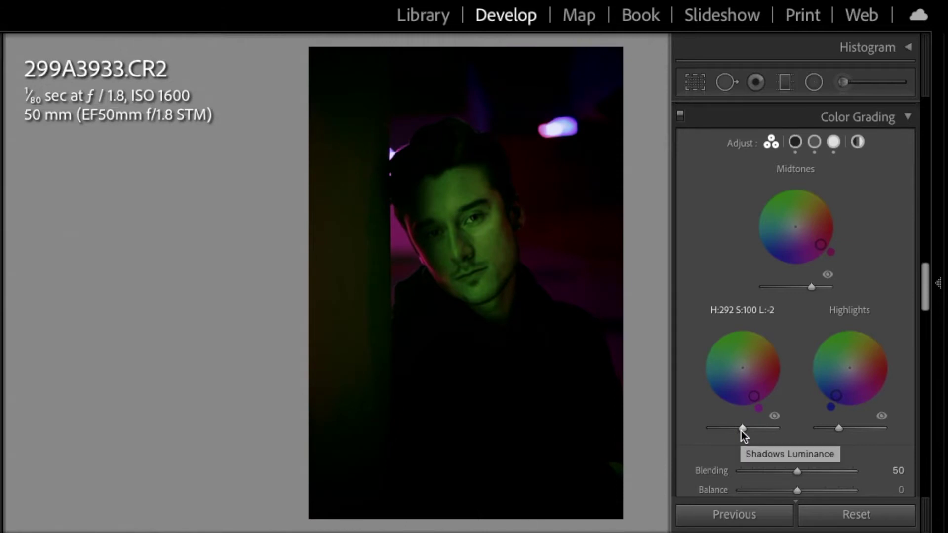
{"action": "left_click_drag", "start_coordinate": [797, 471], "coordinate": [791, 490]}
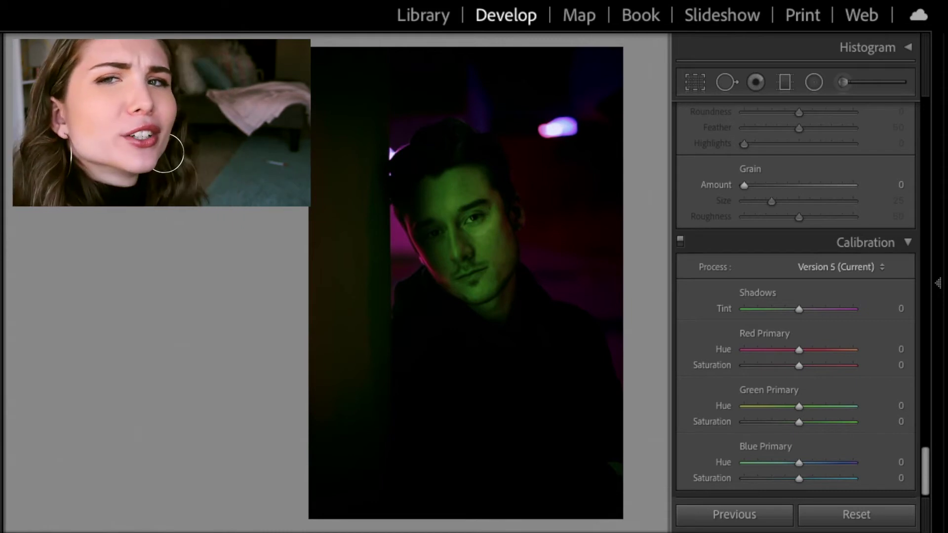
Calibrate the colors with Shadows Tint +20, Red Primary Hue +50 and Green Primary Hue +100
{"action": "left_click_drag", "start_coordinate": [798, 309], "coordinate": [817, 309]}
{"action": "mouse_move", "coordinate": [799, 350]}
{"action": "left_mouse_down"}
{"action": "mouse_move", "coordinate": [712, 354]}
{"action": "mouse_move", "coordinate": [854, 352]}
{"action": "mouse_move", "coordinate": [807, 359]}
{"action": "left_mouse_up"}
{"action": "left_click_drag", "start_coordinate": [799, 406], "coordinate": [863, 406]}
{"action": "left_click_drag", "start_coordinate": [804, 350], "coordinate": [823, 354]}
{"action": "left_click", "coordinate": [894, 349]}
{"action": "key", "text": "Return"}
Set the Blue Primary calibration to Hue -100 and Saturation +7
{"action": "left_click_drag", "start_coordinate": [723, 462], "coordinate": [797, 490]}
{"action": "left_click", "coordinate": [897, 478]}
{"action": "key", "text": "Return"}
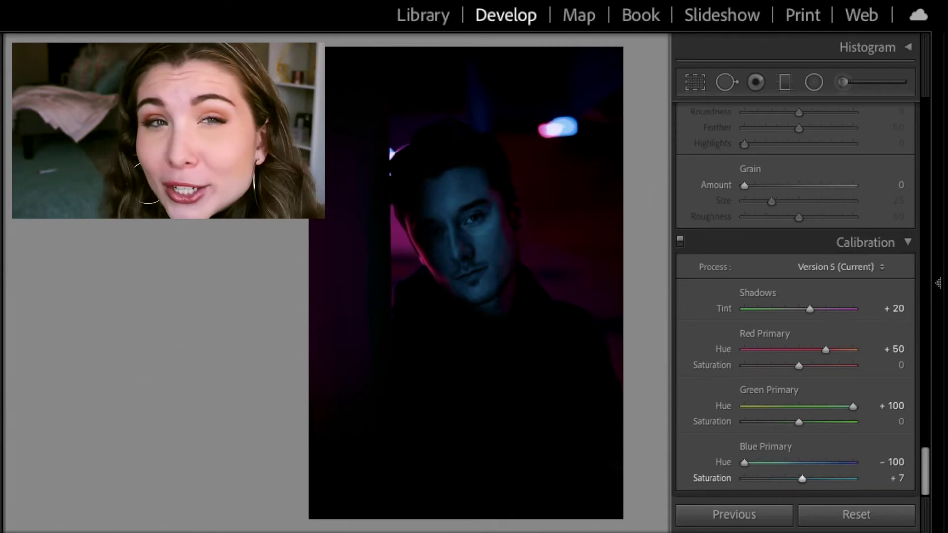
Brighten the photo by setting the basic Exposure to +0.55
{"action": "scroll", "coordinate": [800, 281], "scroll_direction": "up", "scroll_amount": 15}
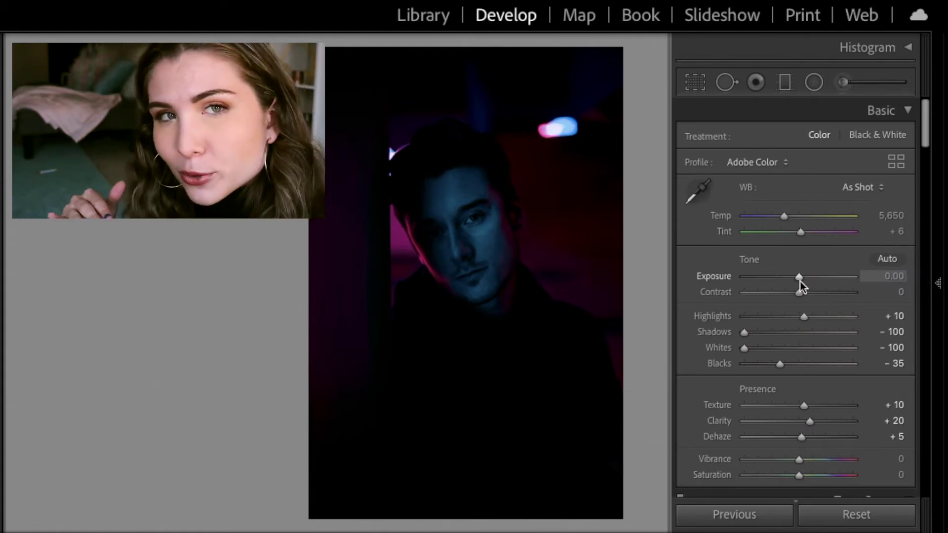
{"action": "left_click_drag", "start_coordinate": [799, 277], "coordinate": [808, 277]}
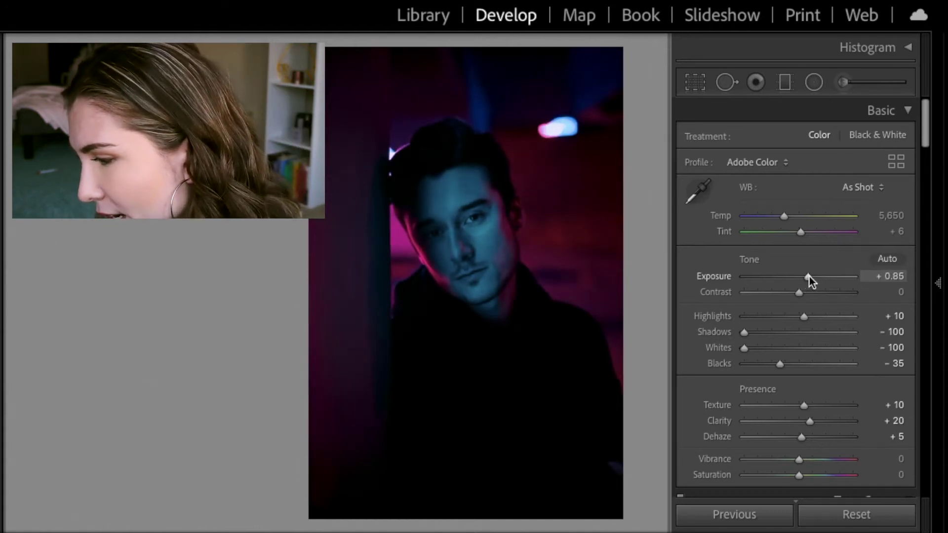
{"action": "left_click", "coordinate": [888, 276]}
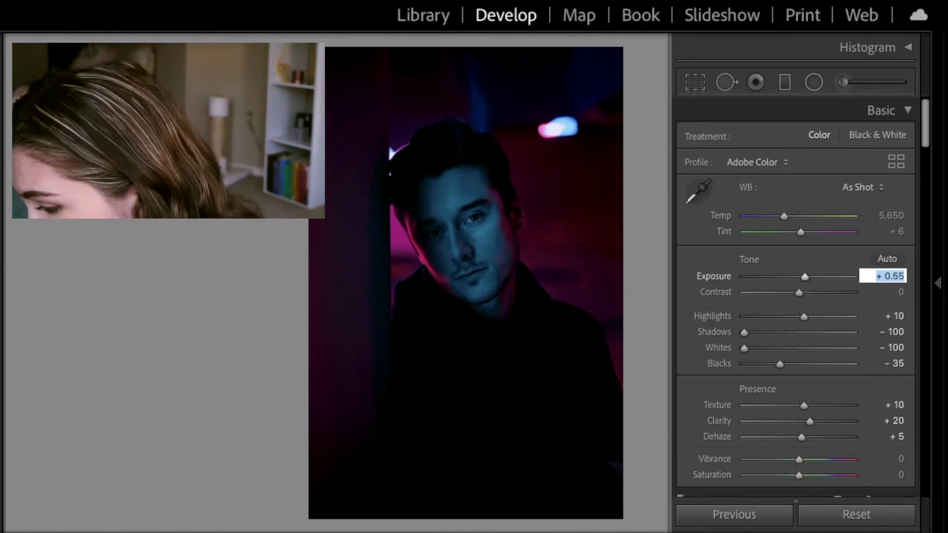
Set the basic Blacks to -30
{"action": "key", "text": "Return"}
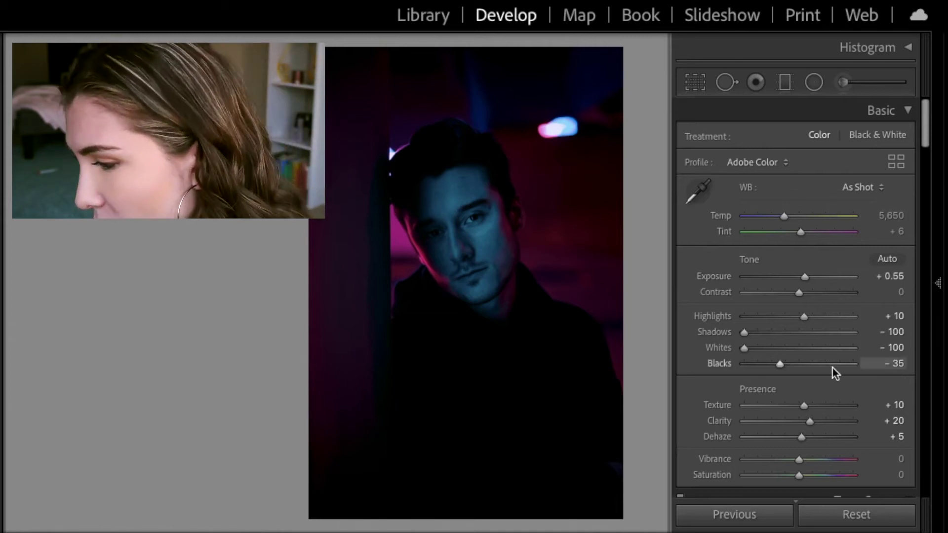
{"action": "mouse_move", "coordinate": [784, 366]}
{"action": "left_mouse_down"}
{"action": "mouse_move", "coordinate": [813, 365]}
{"action": "mouse_move", "coordinate": [783, 367]}
{"action": "left_mouse_up"}
{"action": "left_click", "coordinate": [901, 365]}
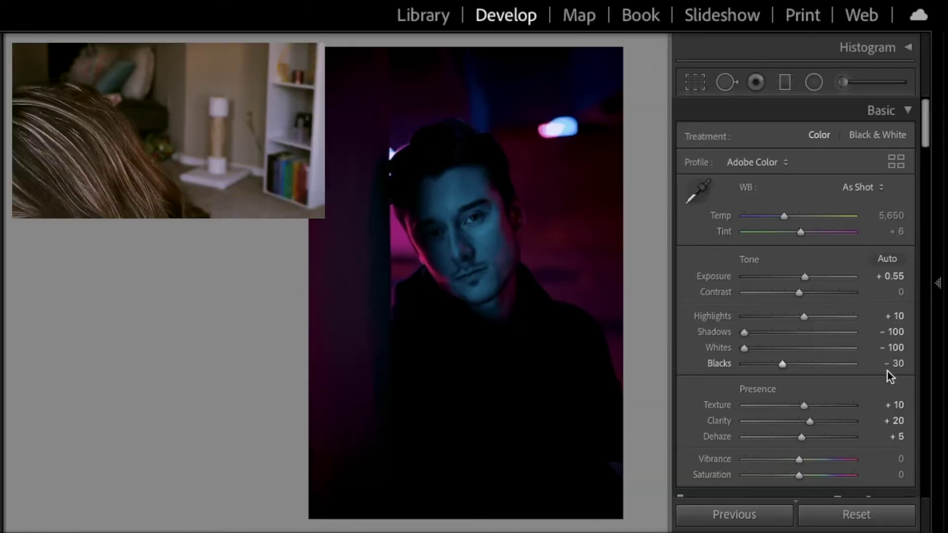
Shift the color grading highlights' hue slightly toward purple and raise the midtones' luminance
{"action": "scroll", "coordinate": [834, 380], "scroll_direction": "down", "scroll_amount": 15}
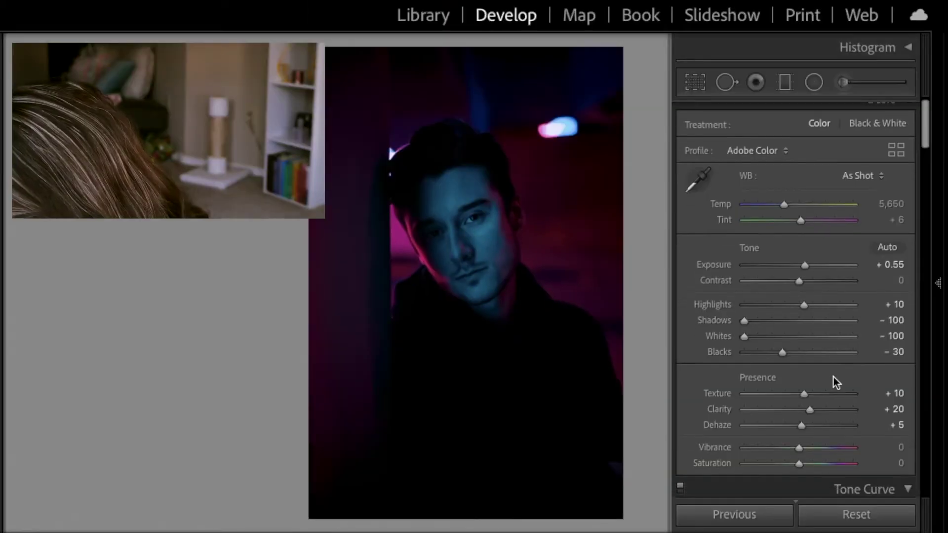
{"action": "scroll", "coordinate": [834, 382], "scroll_direction": "down", "scroll_amount": 5}
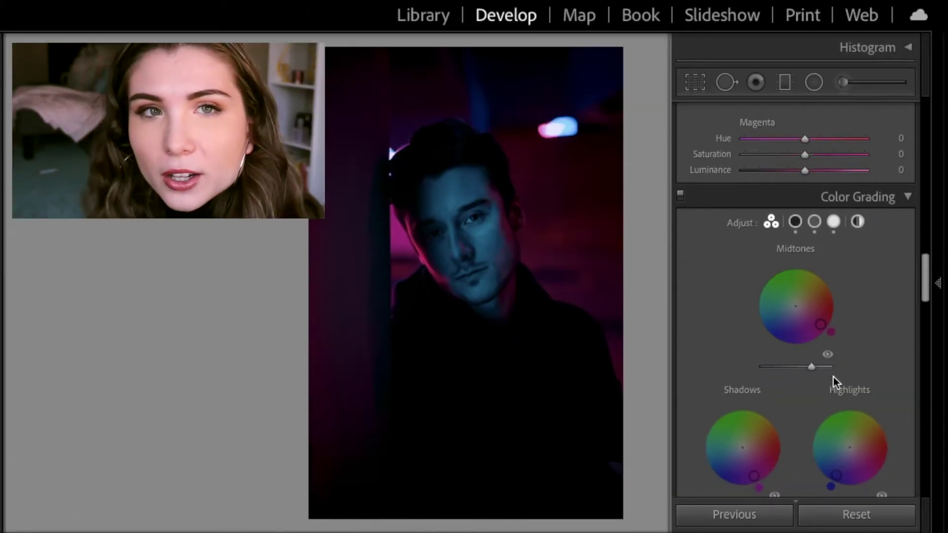
{"action": "mouse_move", "coordinate": [836, 372]}
{"action": "left_mouse_down"}
{"action": "mouse_move", "coordinate": [810, 345]}
{"action": "mouse_move", "coordinate": [841, 374]}
{"action": "left_mouse_up"}
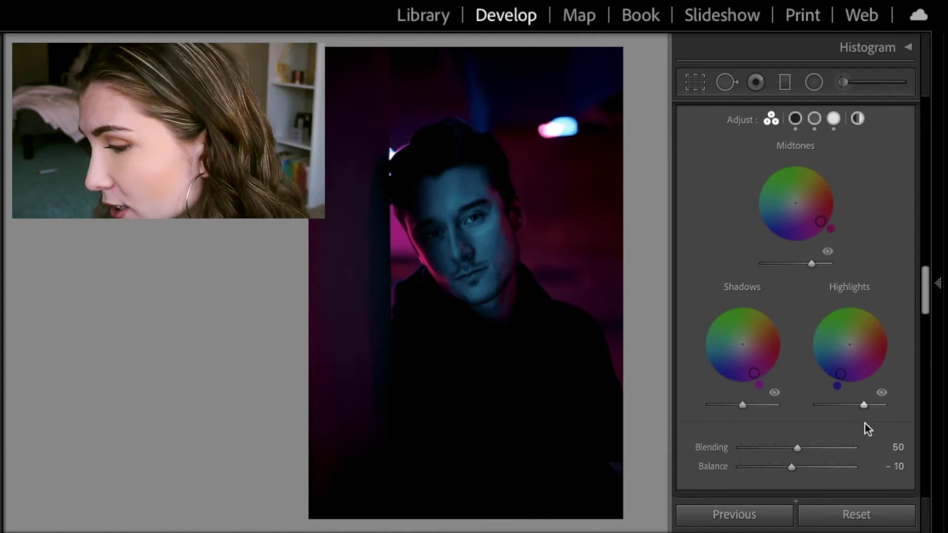
{"action": "mouse_move", "coordinate": [811, 263]}
{"action": "left_mouse_down"}
{"action": "mouse_move", "coordinate": [848, 268]}
{"action": "mouse_move", "coordinate": [796, 266]}
{"action": "mouse_move", "coordinate": [847, 268]}
{"action": "mouse_move", "coordinate": [819, 271]}
{"action": "left_mouse_up"}
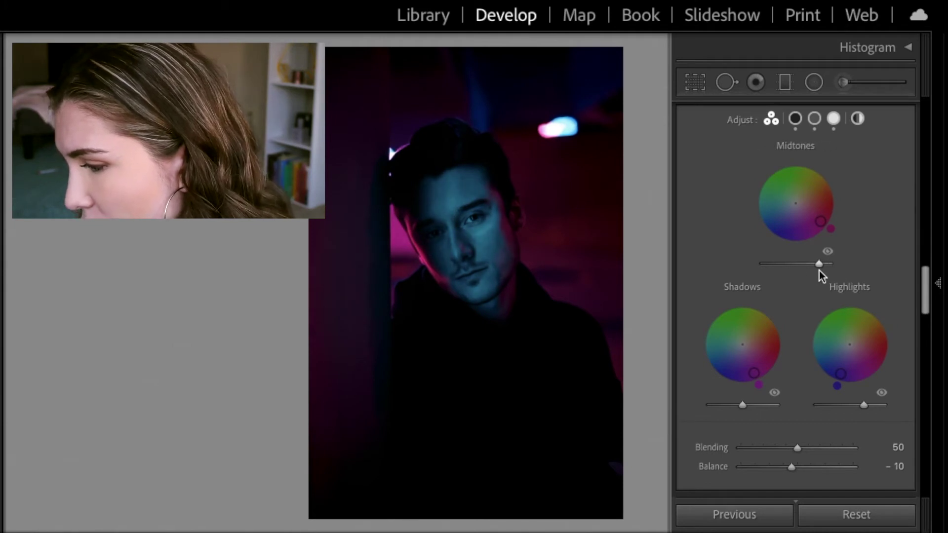
Set the color grading shadows to hue 289, saturation 100 and luminance +8
{"action": "mouse_move", "coordinate": [743, 405]}
{"action": "left_mouse_down"}
{"action": "mouse_move", "coordinate": [813, 407]}
{"action": "mouse_move", "coordinate": [736, 415]}
{"action": "mouse_move", "coordinate": [747, 416]}
{"action": "left_mouse_up"}
{"action": "left_click", "coordinate": [742, 344]}
{"action": "left_click_drag", "start_coordinate": [742, 344], "coordinate": [752, 374]}
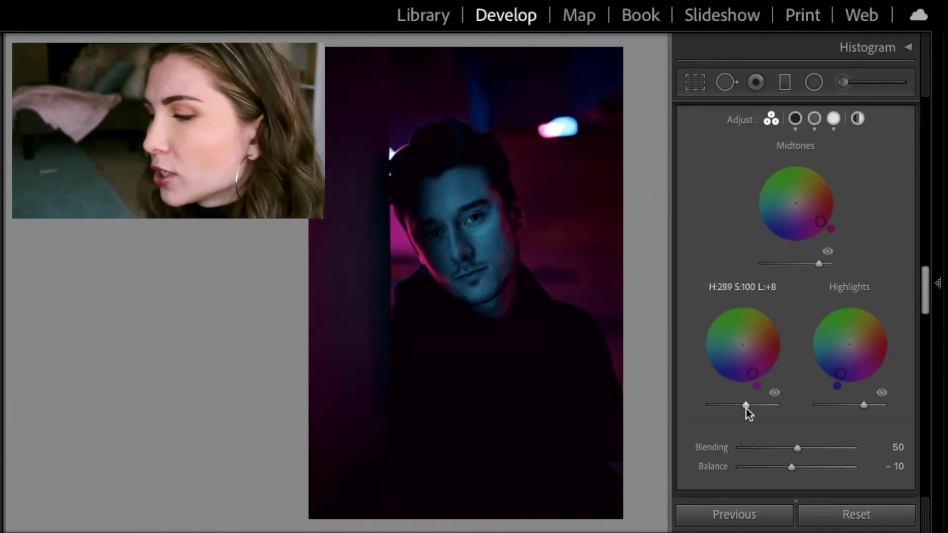
Lift the basic Shadows to -50
{"action": "scroll", "coordinate": [700, 132], "scroll_direction": "up", "scroll_amount": 10}
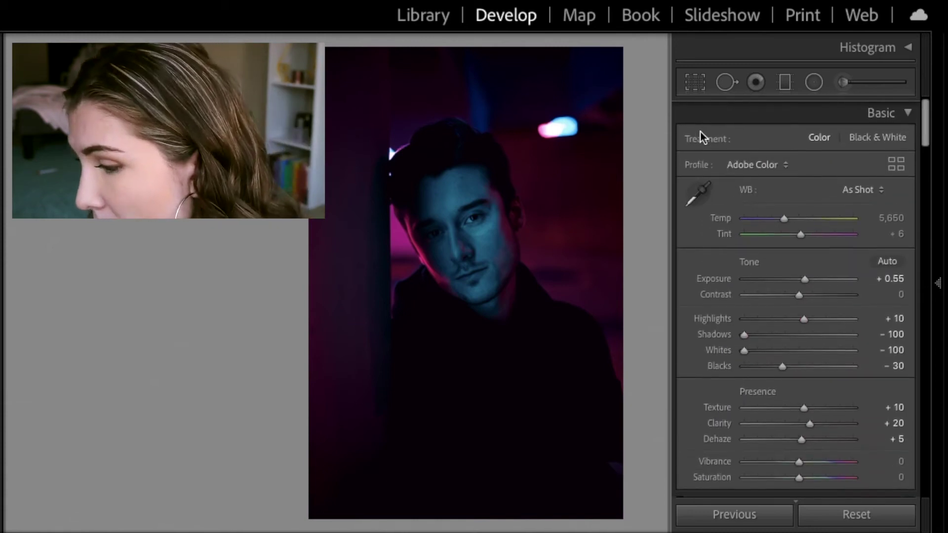
{"action": "left_click_drag", "start_coordinate": [745, 335], "coordinate": [814, 335]}
{"action": "left_click", "coordinate": [897, 330]}
{"action": "type", "text": "-50"}
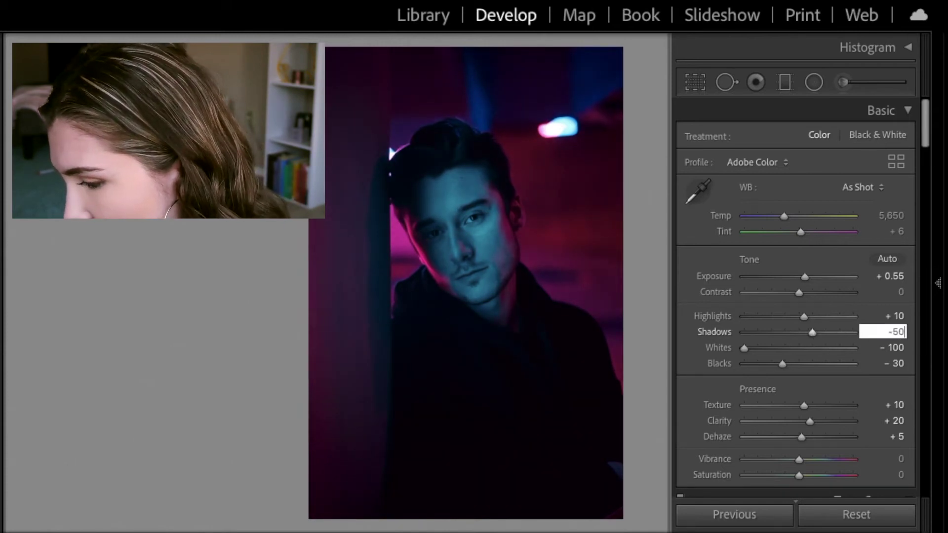
{"action": "key", "text": "Return"}
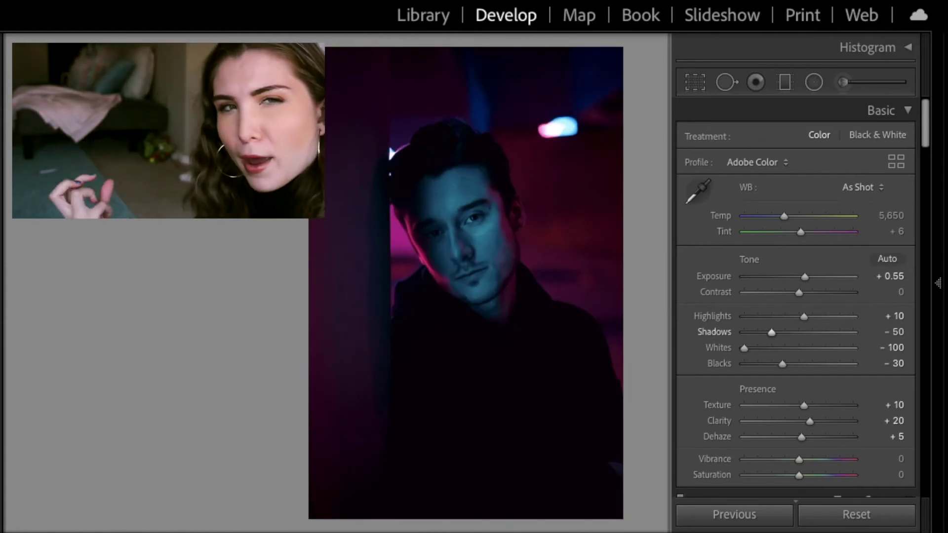
Set the tone curve's Highlights region to -10
{"action": "scroll", "coordinate": [838, 330], "scroll_direction": "down", "scroll_amount": 8}
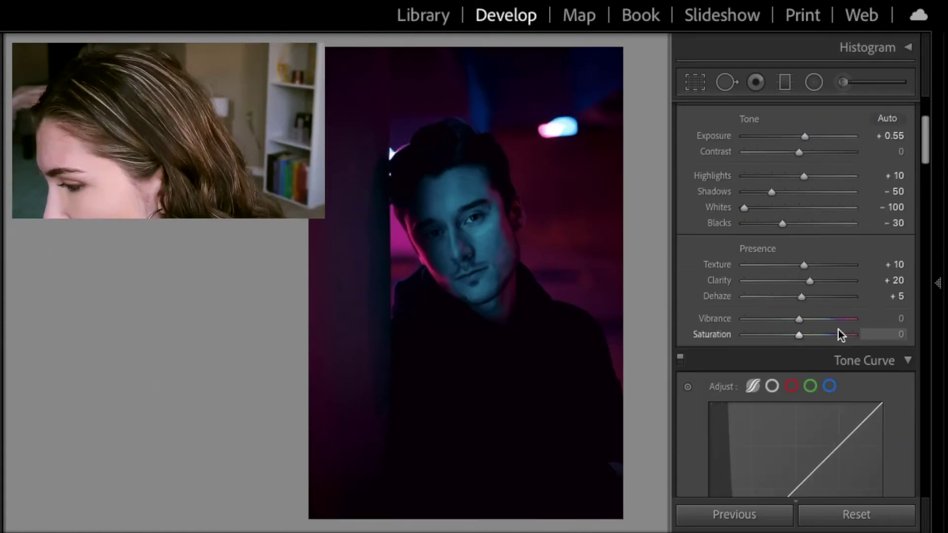
{"action": "scroll", "coordinate": [838, 329], "scroll_direction": "down", "scroll_amount": 2}
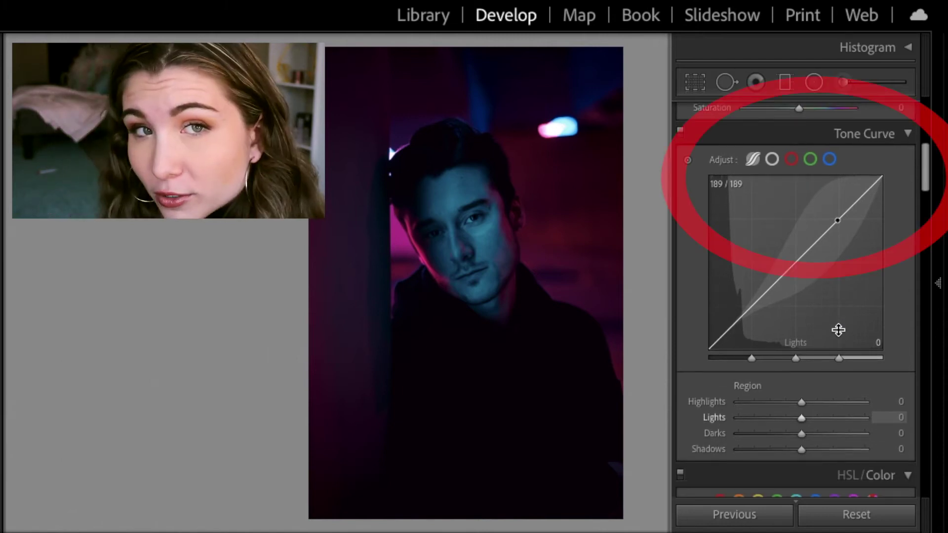
{"action": "scroll", "coordinate": [838, 329], "scroll_direction": "up", "scroll_amount": 10}
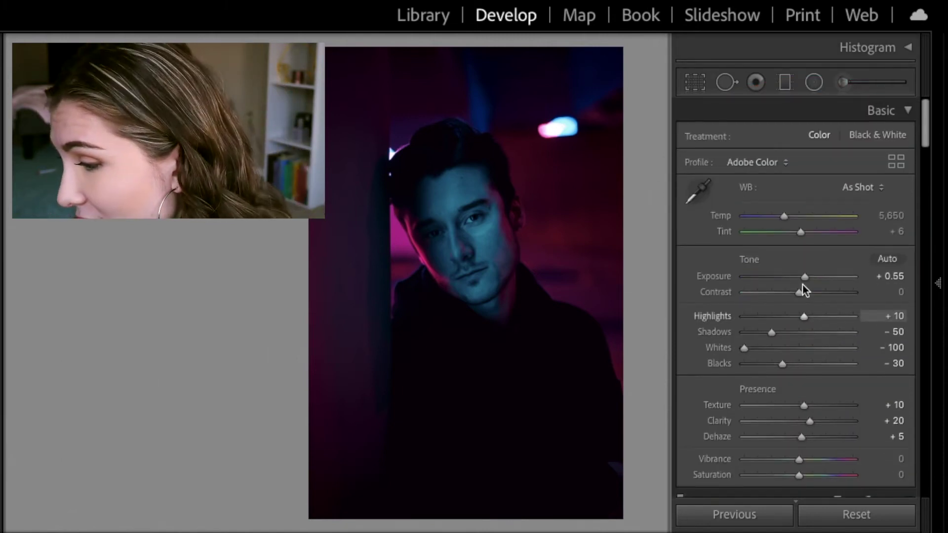
{"action": "scroll", "coordinate": [819, 412], "scroll_direction": "down", "scroll_amount": 6}
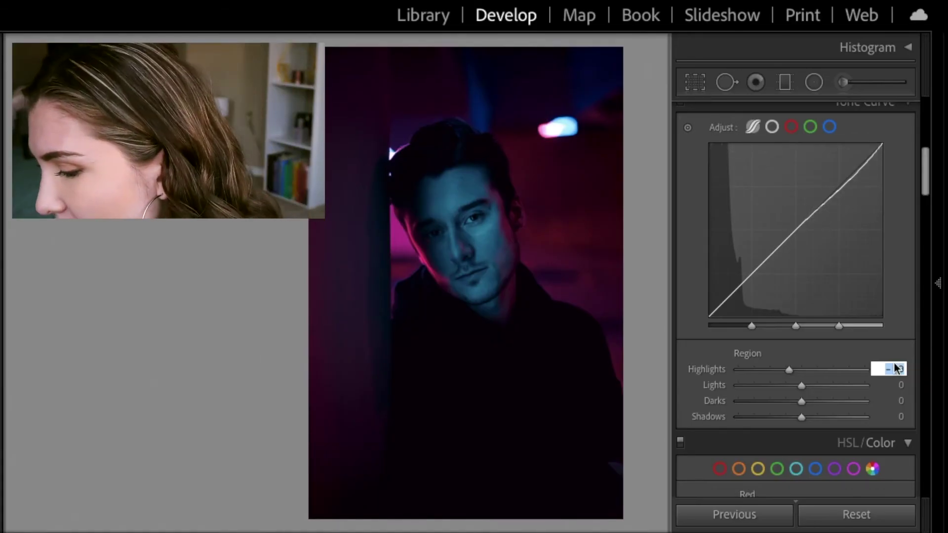
{"action": "type", "text": "-10"}
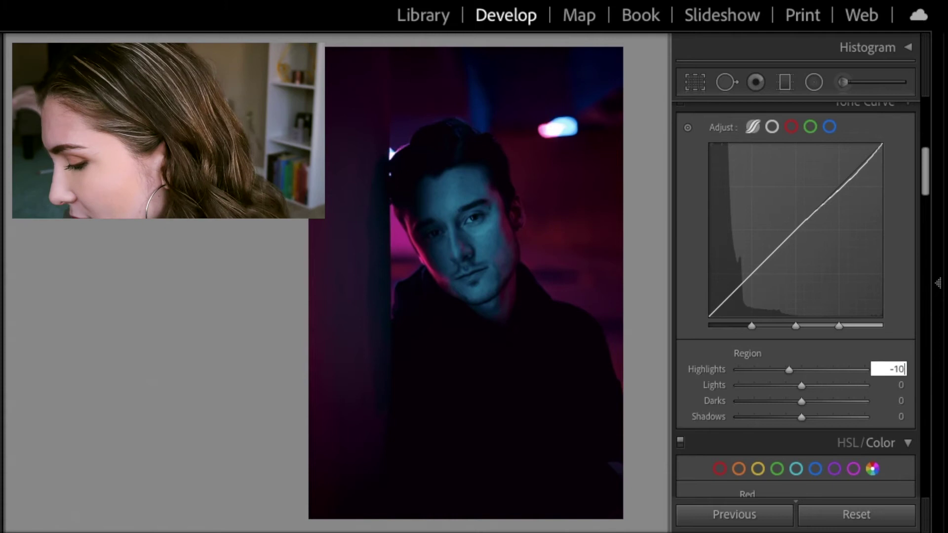
{"action": "key", "text": "Return"}
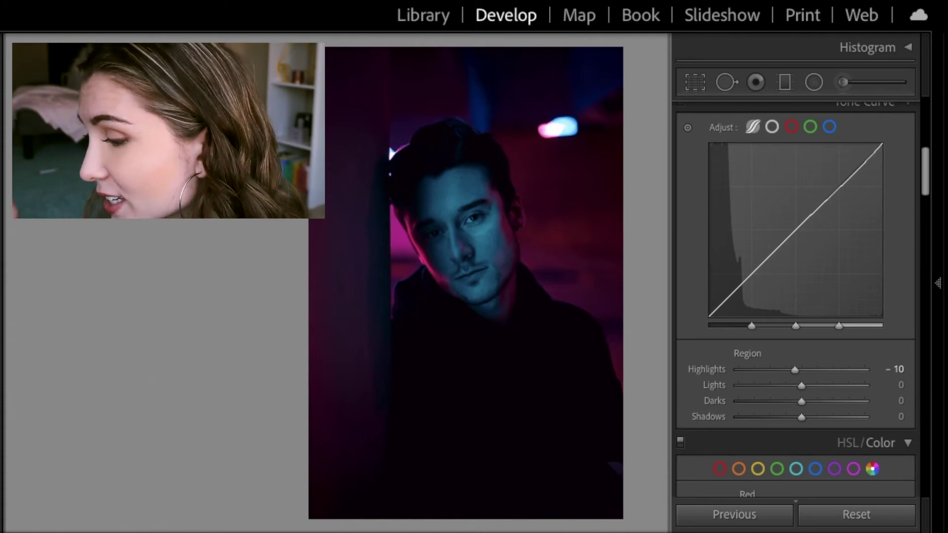
Set the tone curve's Lights region to +15
{"action": "scroll", "coordinate": [831, 416], "scroll_direction": "up", "scroll_amount": 2}
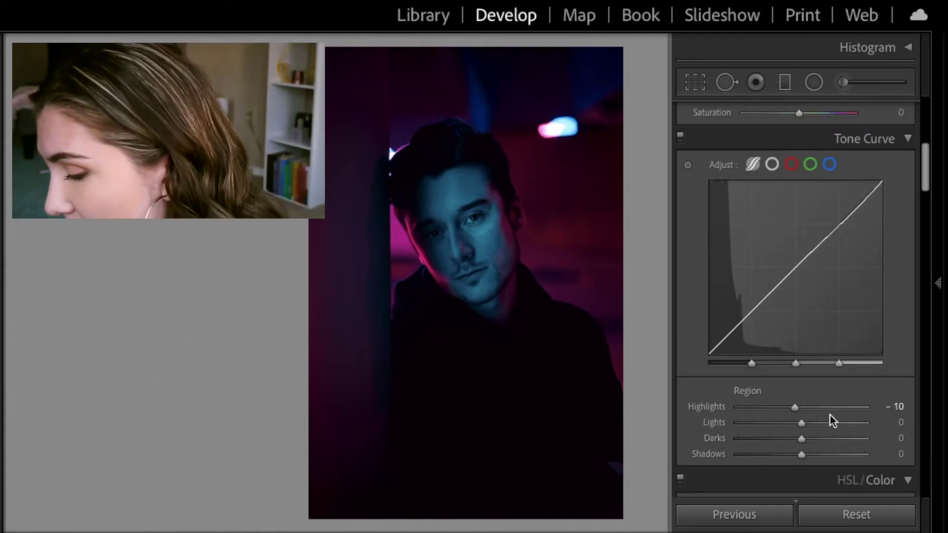
{"action": "left_click_drag", "start_coordinate": [799, 425], "coordinate": [820, 422]}
{"action": "left_click", "coordinate": [891, 423]}
{"action": "type", "text": "15"}
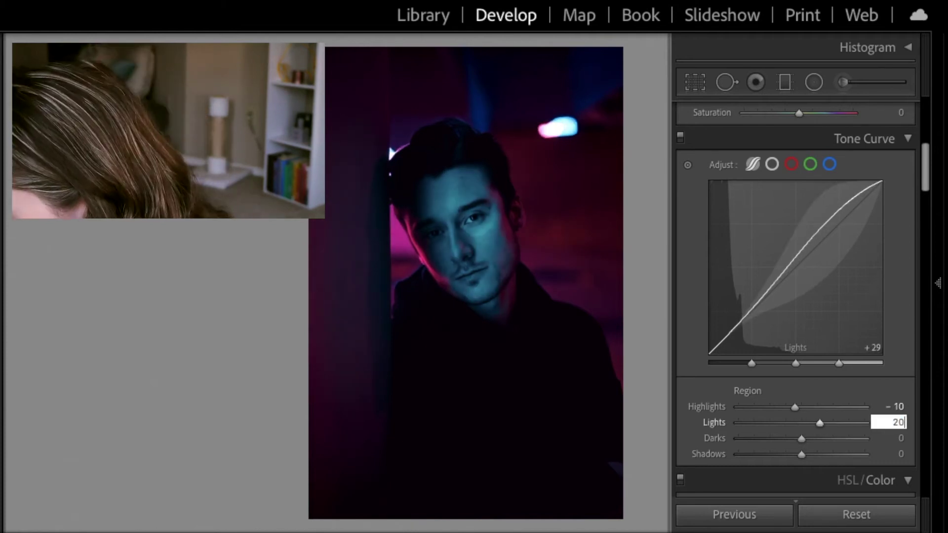
{"action": "key", "text": "Return"}
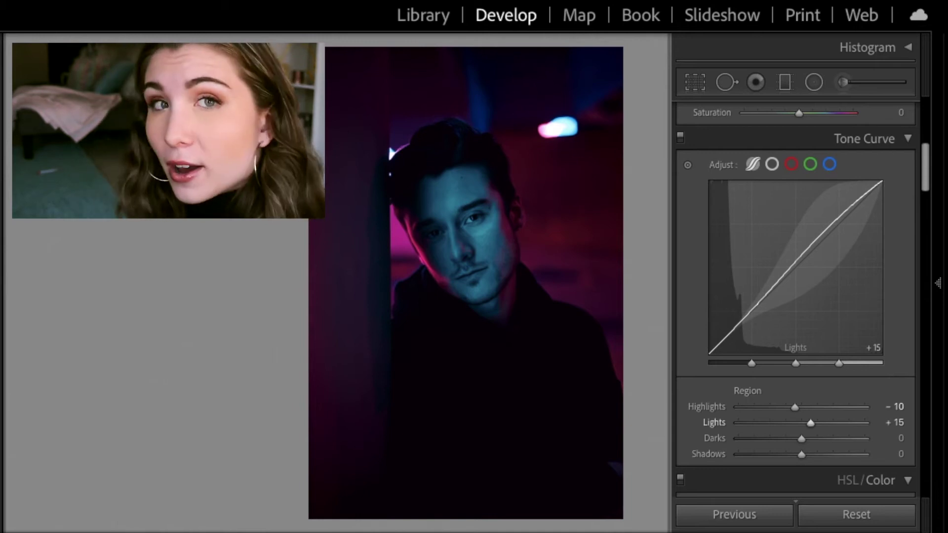
Adjust the tone curve's Darks region to -10 and its Shadows region to +40
{"action": "left_click_drag", "start_coordinate": [810, 444], "coordinate": [790, 439]}
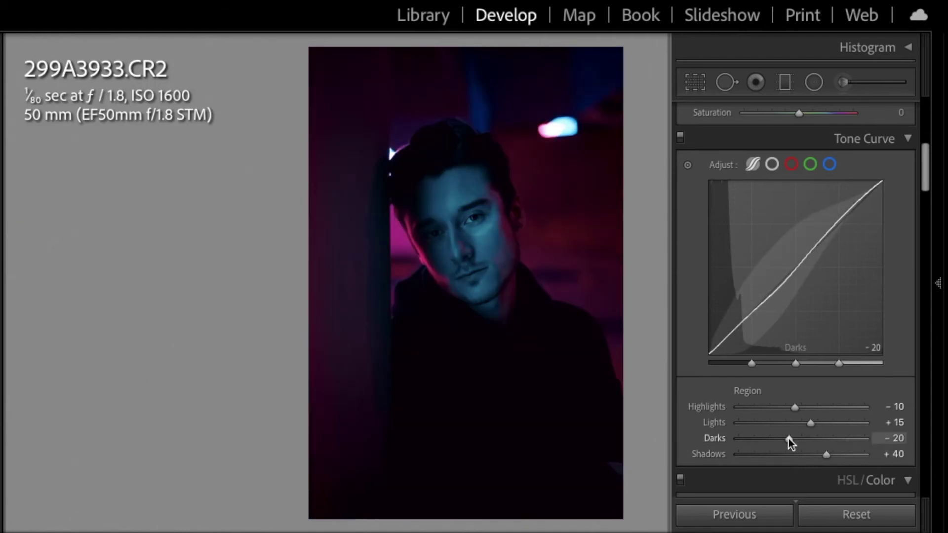
{"action": "left_click", "coordinate": [810, 438]}
{"action": "left_click", "coordinate": [891, 437]}
{"action": "key", "text": "Tab"}
{"action": "type", "text": "-30"}
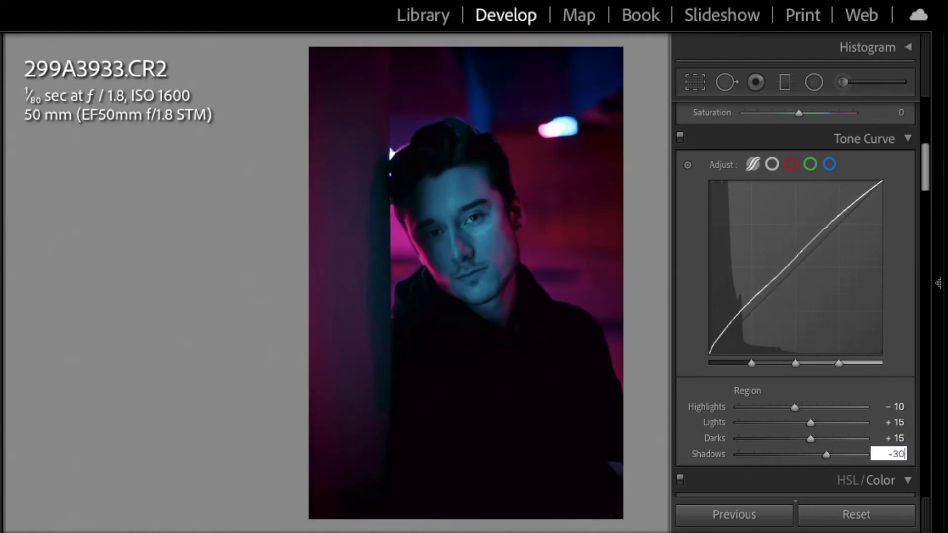
{"action": "key", "text": "shift+Tab"}
{"action": "type", "text": "-10"}
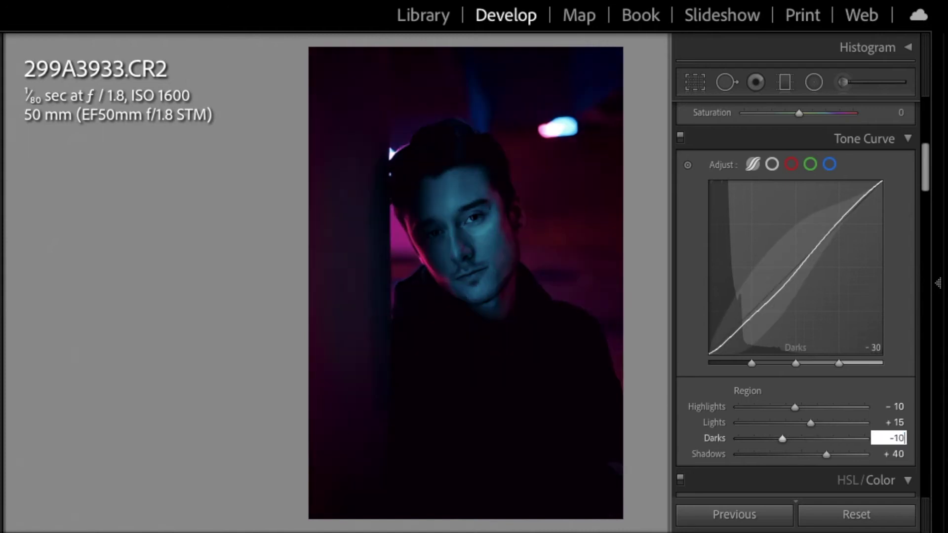
{"action": "key", "text": "Return"}
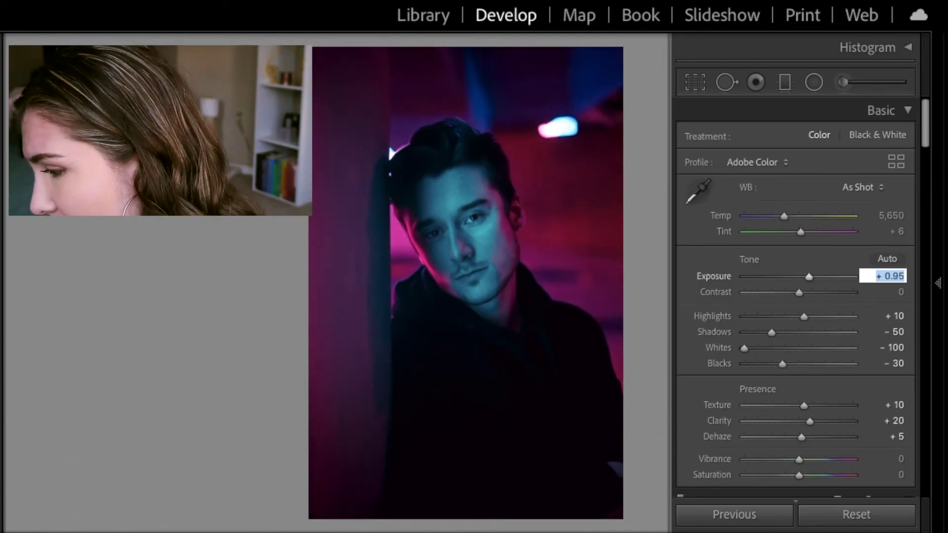
Lower the basic Exposure to +0.55
{"action": "key", "text": "Down"}
{"action": "key", "text": "Down"}
{"action": "key", "text": "Down"}
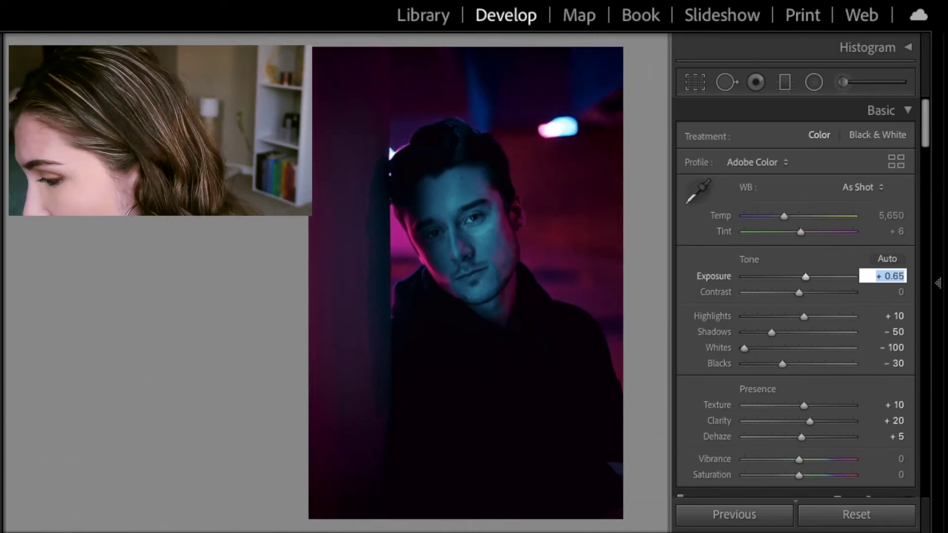
{"action": "key", "text": "Return"}
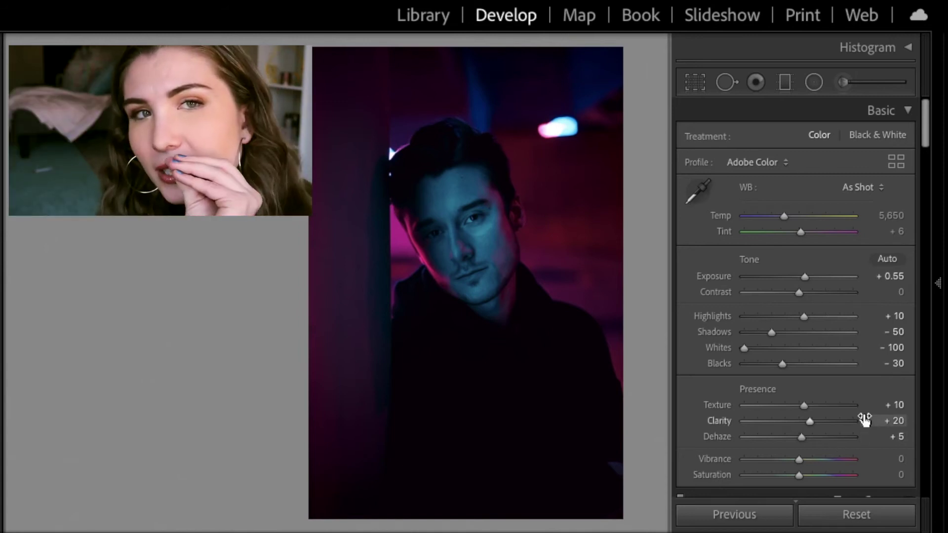
Set Clarity to +30 and Texture to +27, and lift the basic Shadows slightly
{"action": "left_click", "coordinate": [880, 420]}
{"action": "type", "text": "30"}
{"action": "key", "text": "Return"}
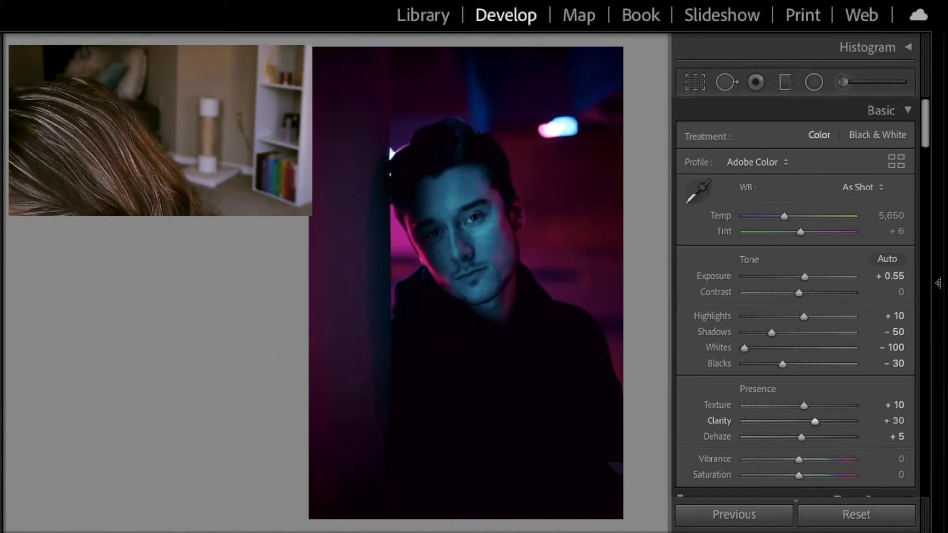
{"action": "left_click_drag", "start_coordinate": [803, 405], "coordinate": [814, 411]}
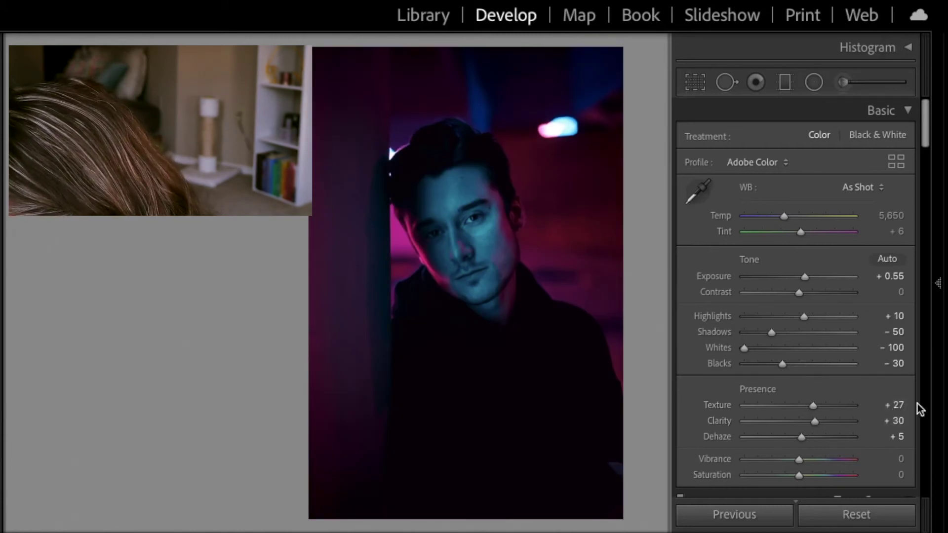
{"action": "left_click_drag", "start_coordinate": [771, 332], "coordinate": [776, 333]}
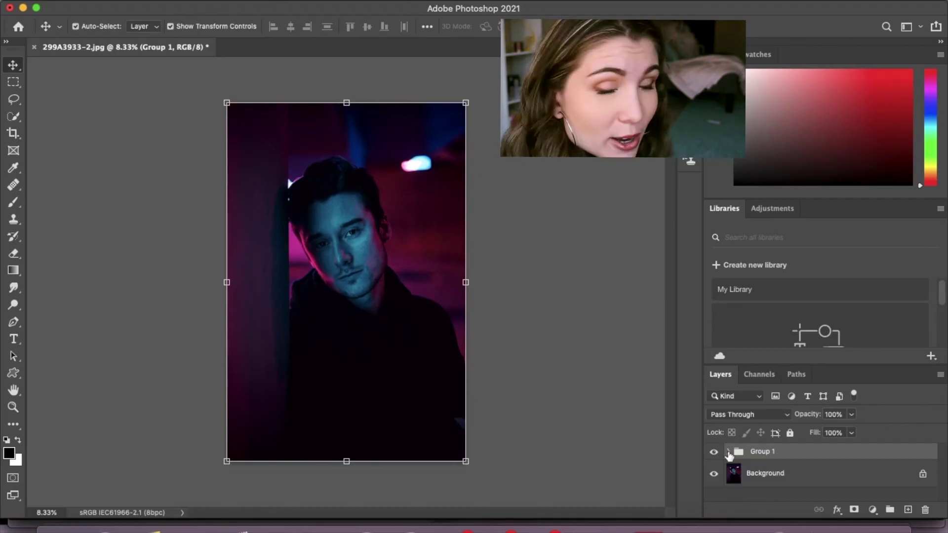
Switch to Photoshop, select the skin copy layer inside Group 1 and get a closer view of the face
{"action": "left_click", "coordinate": [729, 453]}
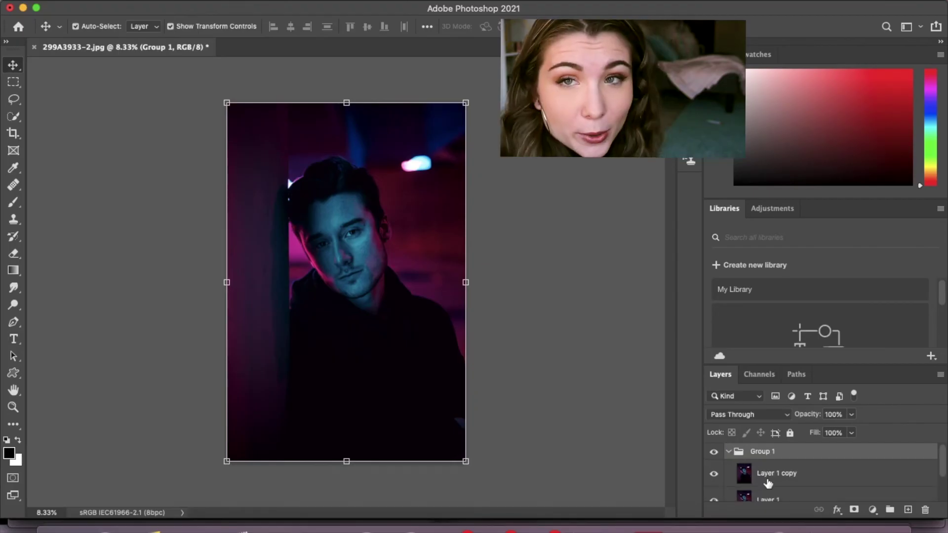
{"action": "left_click", "coordinate": [767, 487]}
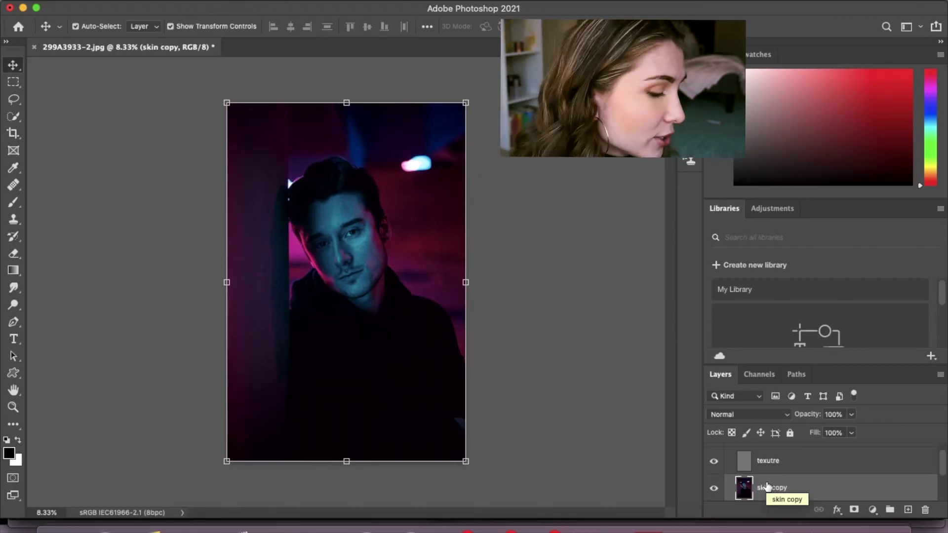
{"action": "key", "text": "super+equal"}
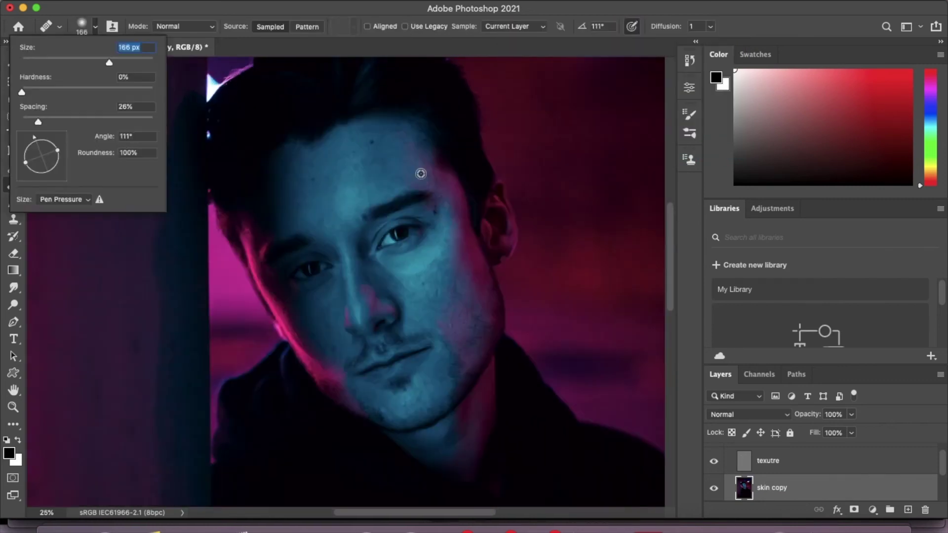
Smooth uneven skin tones on the forehead, cheeks, chin and neck of the skin copy layer with a 166 px Healing Brush
{"action": "left_click", "coordinate": [413, 172]}
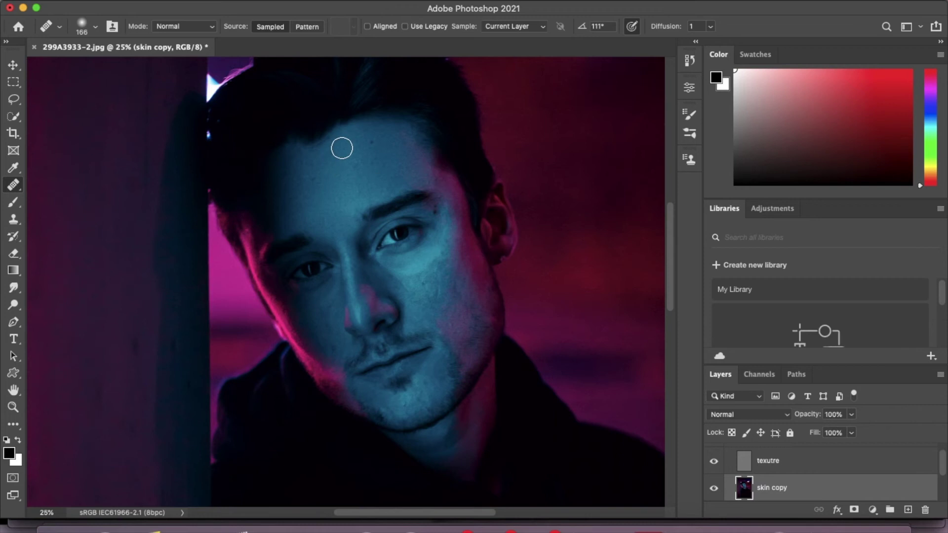
{"action": "scroll", "coordinate": [416, 185], "scroll_direction": "down", "scroll_amount": 3}
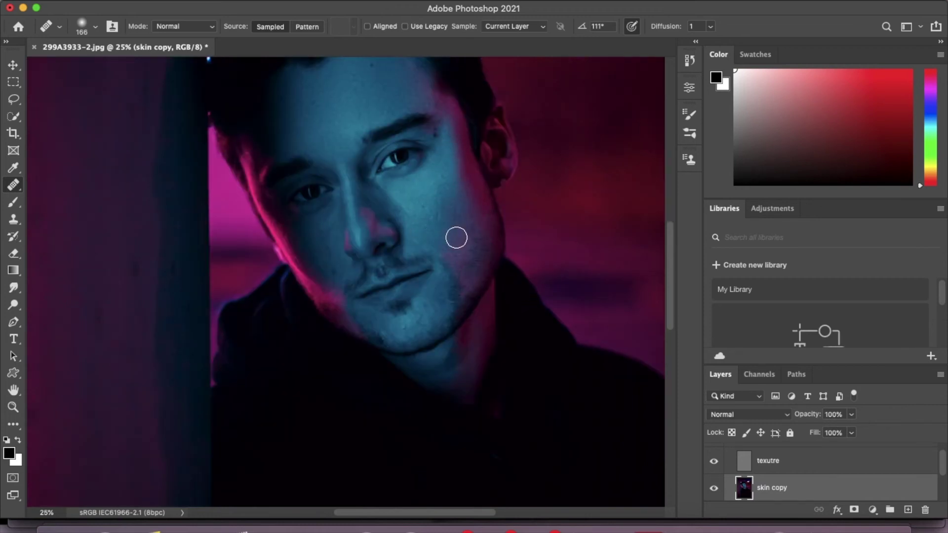
{"action": "scroll", "coordinate": [440, 252], "scroll_direction": "down", "scroll_amount": 2}
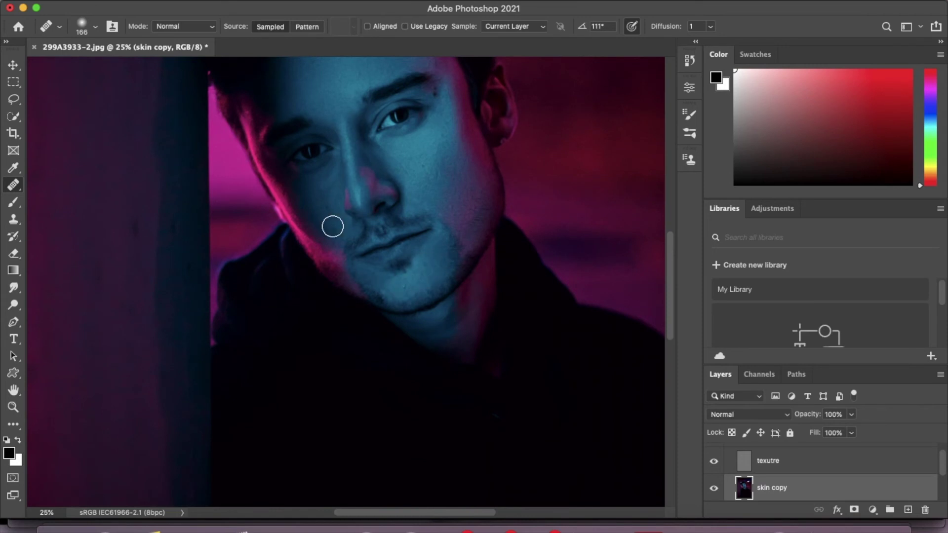
{"action": "scroll", "coordinate": [450, 259], "scroll_direction": "down", "scroll_amount": 2}
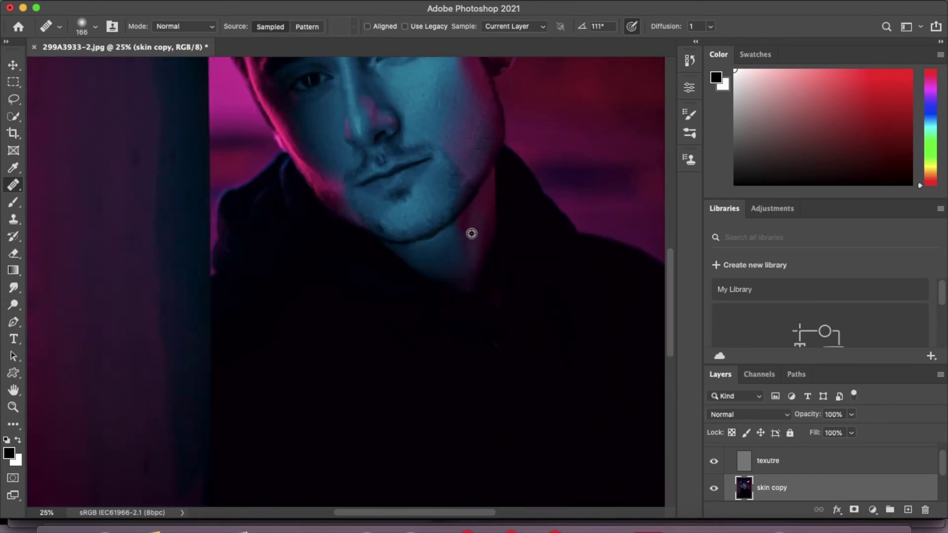
Heal the blemishes across the forehead and cheeks on the texutre layer with an 83 px Healing Brush
{"action": "key", "text": "cmd+0"}
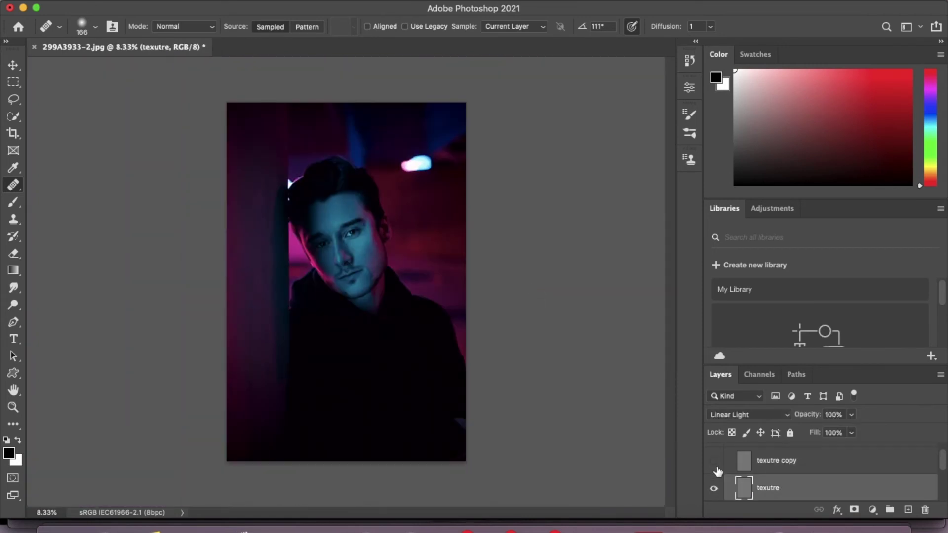
{"action": "right_click", "coordinate": [300, 157]}
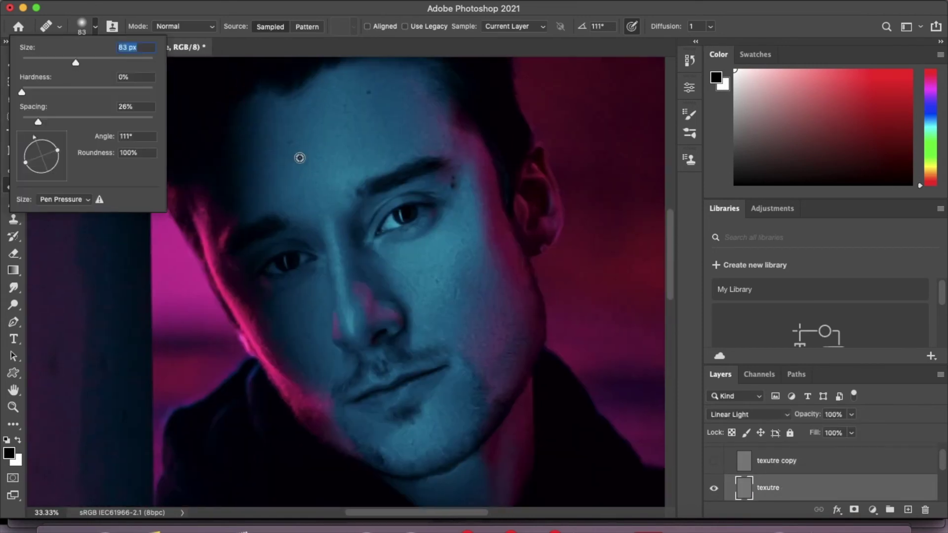
{"action": "key", "text": "Escape"}
{"action": "scroll", "coordinate": [481, 349], "scroll_direction": "down", "scroll_amount": 1}
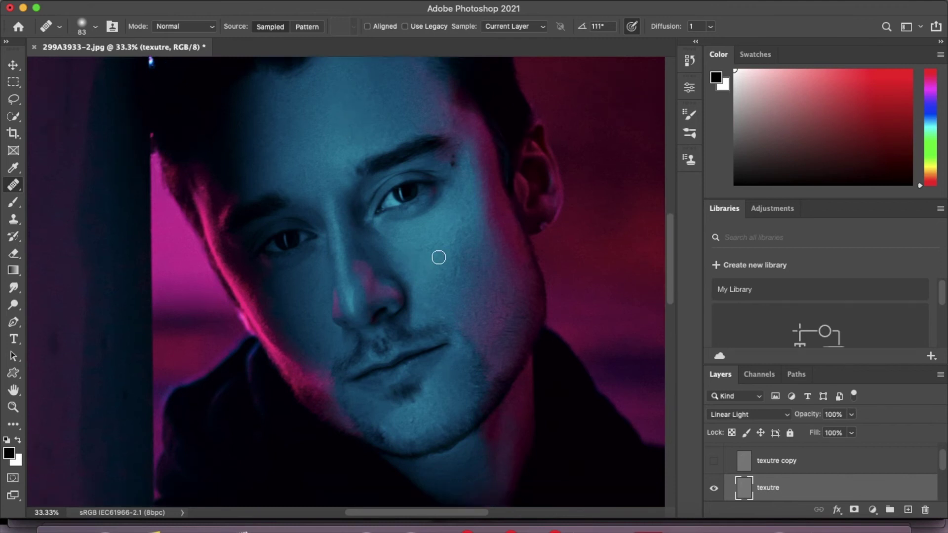
{"action": "scroll", "coordinate": [472, 281], "scroll_direction": "down", "scroll_amount": 1}
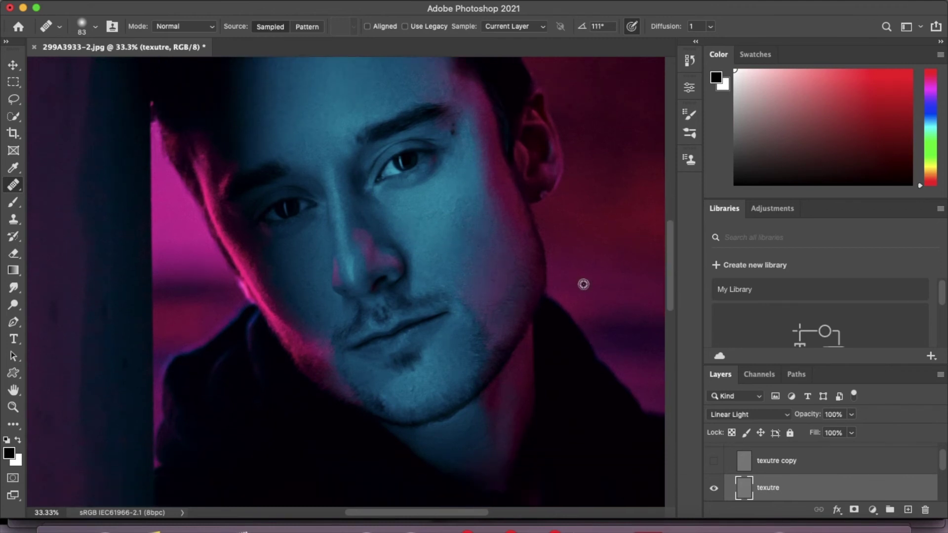
{"action": "scroll", "coordinate": [301, 282], "scroll_direction": "down", "scroll_amount": 1}
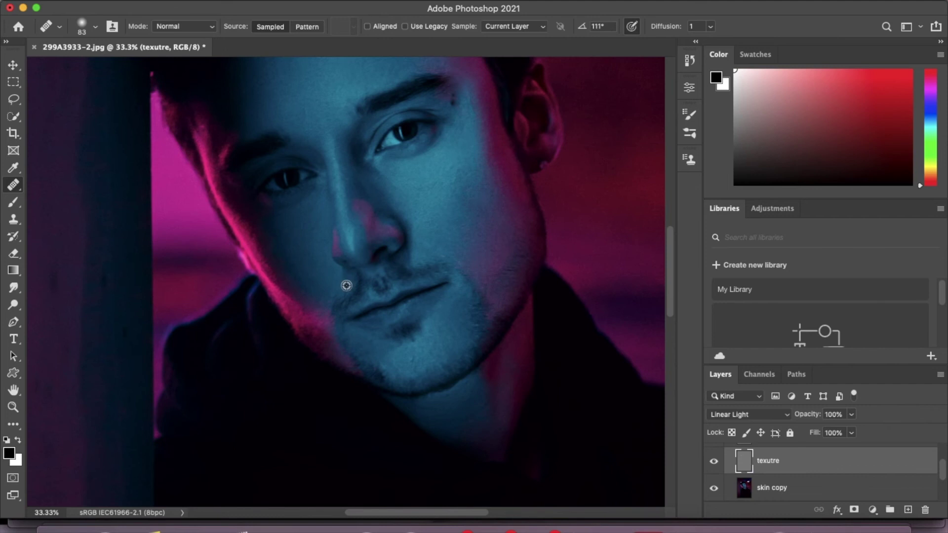
Create a new layer named "glazed donut" directly above the skin copy layer
{"action": "scroll", "coordinate": [338, 185], "scroll_direction": "down", "scroll_amount": 8}
{"action": "key", "text": "ctrl+minus"}
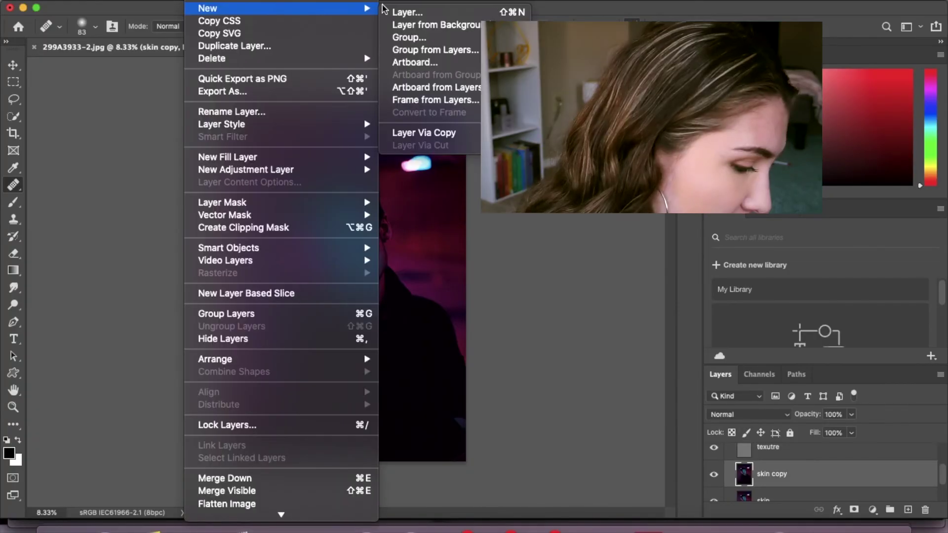
{"action": "left_click", "coordinate": [405, 11]}
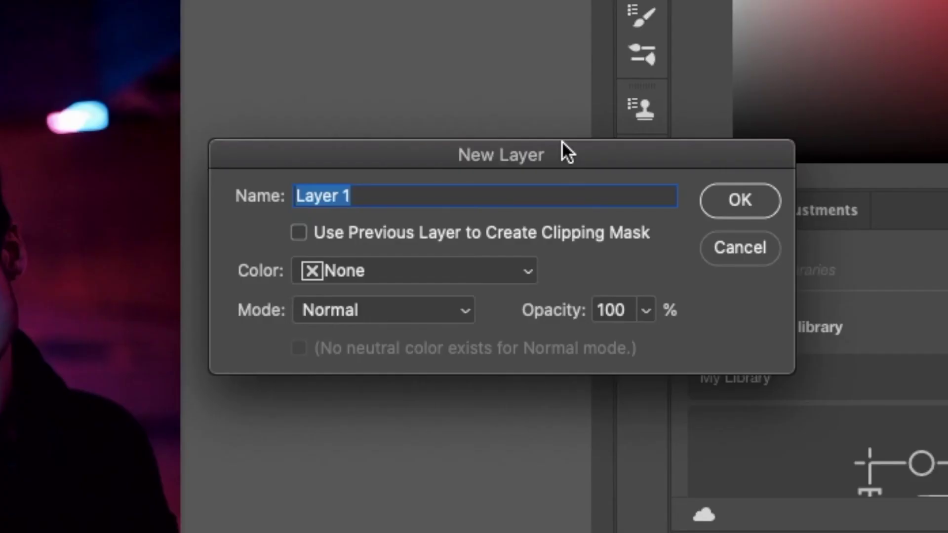
{"action": "type", "text": "glazed donut"}
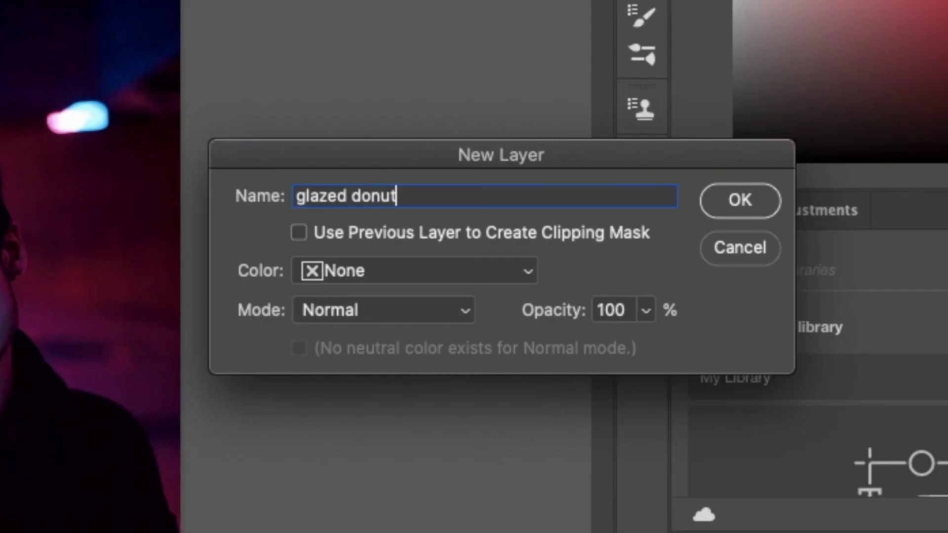
{"action": "key", "text": "Return"}
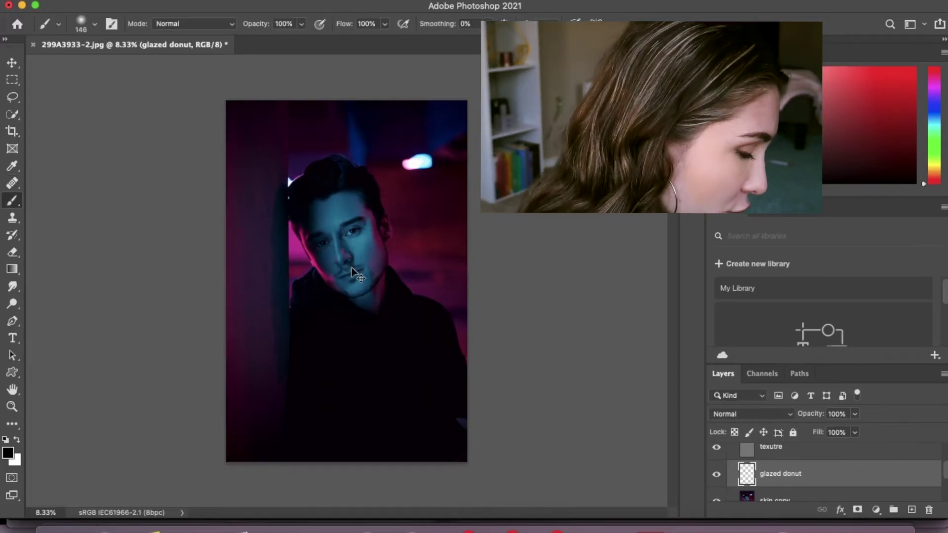
Paint soft white highlights on the cheekbone, nose and forehead, and set the glazed donut layer's blend mode to Overlay
{"action": "key", "text": "super+plus"}
{"action": "key", "text": "super+plus"}
{"action": "key", "text": "super+plus"}
{"action": "key", "text": "super+plus"}
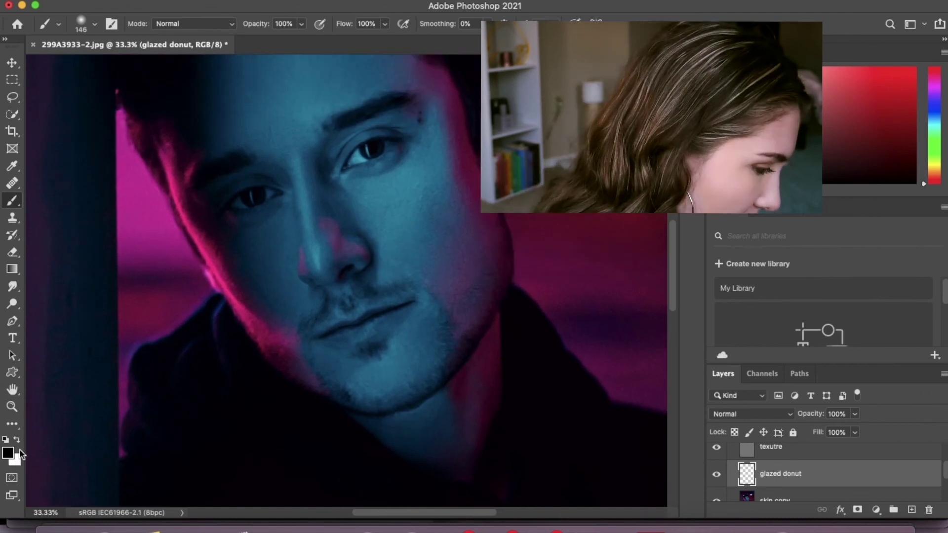
{"action": "key", "text": "x"}
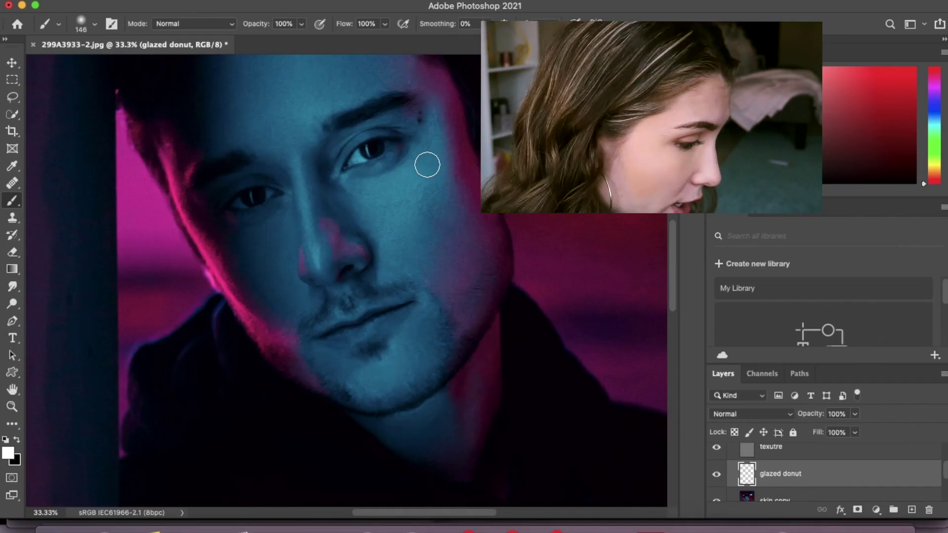
{"action": "mouse_move", "coordinate": [425, 163]}
{"action": "left_mouse_down"}
{"action": "mouse_move", "coordinate": [406, 215]}
{"action": "mouse_move", "coordinate": [436, 137]}
{"action": "mouse_move", "coordinate": [416, 205]}
{"action": "mouse_move", "coordinate": [396, 228]}
{"action": "left_mouse_up"}
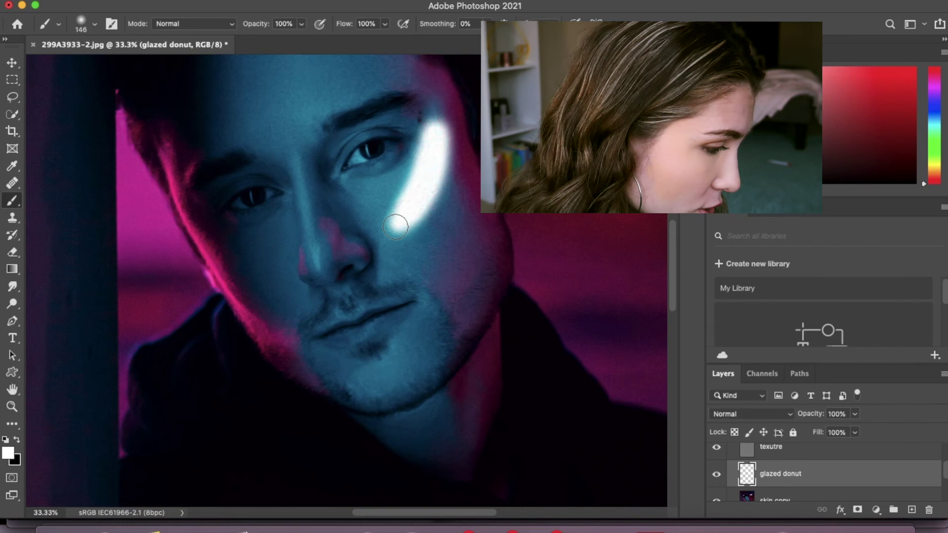
{"action": "left_click", "coordinate": [315, 254]}
{"action": "left_click_drag", "start_coordinate": [303, 193], "coordinate": [306, 176]}
{"action": "scroll", "coordinate": [341, 185], "scroll_direction": "up", "scroll_amount": 3}
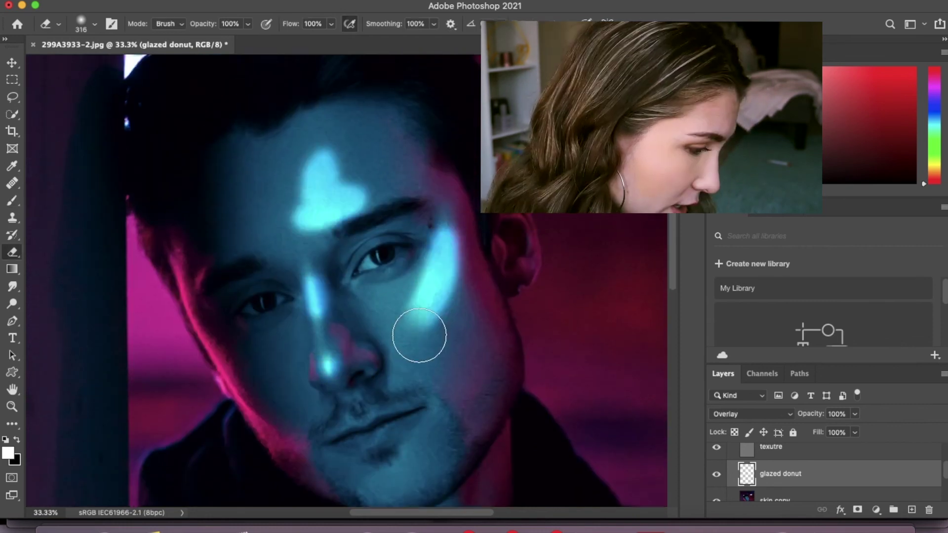
Soften the cheek and forehead highlights with a 316 px Eraser, then the nose highlight with a 162 px Eraser
{"action": "mouse_move", "coordinate": [419, 333]}
{"action": "left_mouse_down"}
{"action": "mouse_move", "coordinate": [443, 324]}
{"action": "mouse_move", "coordinate": [474, 288]}
{"action": "mouse_move", "coordinate": [473, 238]}
{"action": "mouse_move", "coordinate": [453, 216]}
{"action": "mouse_move", "coordinate": [427, 224]}
{"action": "mouse_move", "coordinate": [399, 267]}
{"action": "mouse_move", "coordinate": [338, 147]}
{"action": "left_mouse_up"}
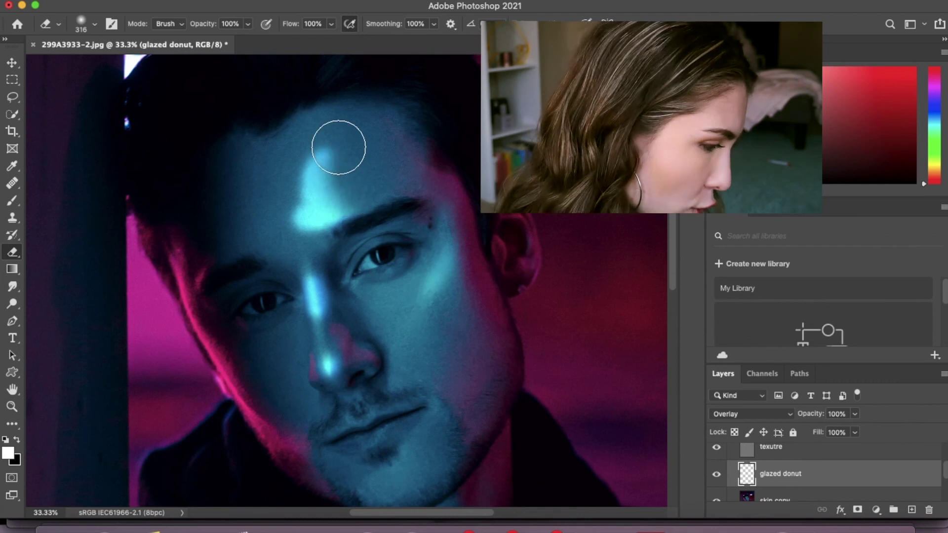
{"action": "left_click_drag", "start_coordinate": [338, 147], "coordinate": [332, 162]}
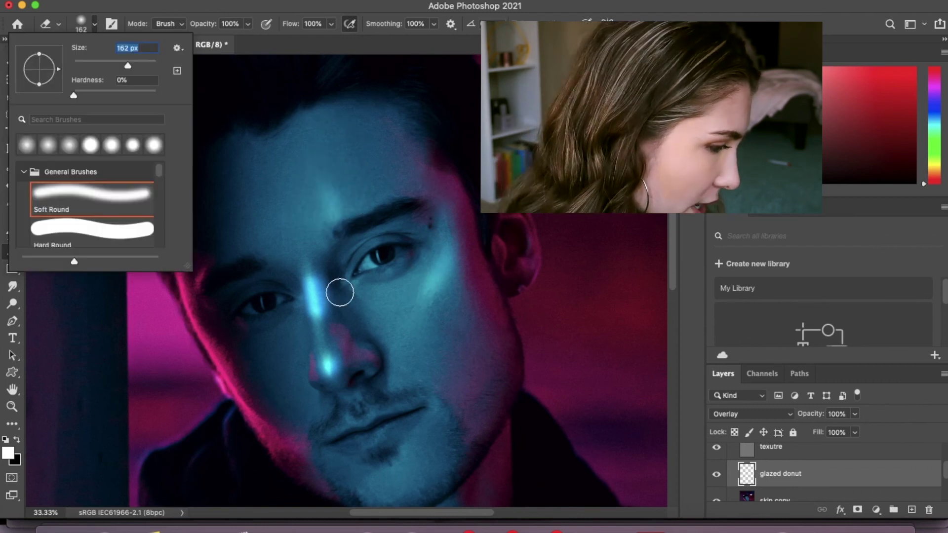
{"action": "mouse_move", "coordinate": [339, 294]}
{"action": "left_mouse_down"}
{"action": "mouse_move", "coordinate": [336, 317]}
{"action": "mouse_move", "coordinate": [320, 271]}
{"action": "mouse_move", "coordinate": [287, 274]}
{"action": "mouse_move", "coordinate": [299, 319]}
{"action": "mouse_move", "coordinate": [293, 288]}
{"action": "mouse_move", "coordinate": [333, 294]}
{"action": "left_mouse_up"}
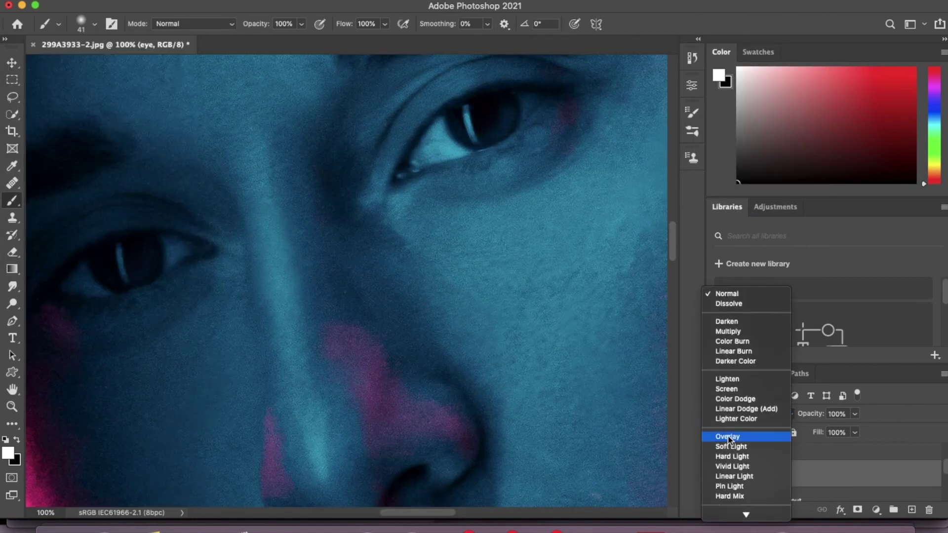
Set the eye layer's blend mode to Soft Light and show Group 1 again after comparing the retouch
{"action": "left_click", "coordinate": [731, 446]}
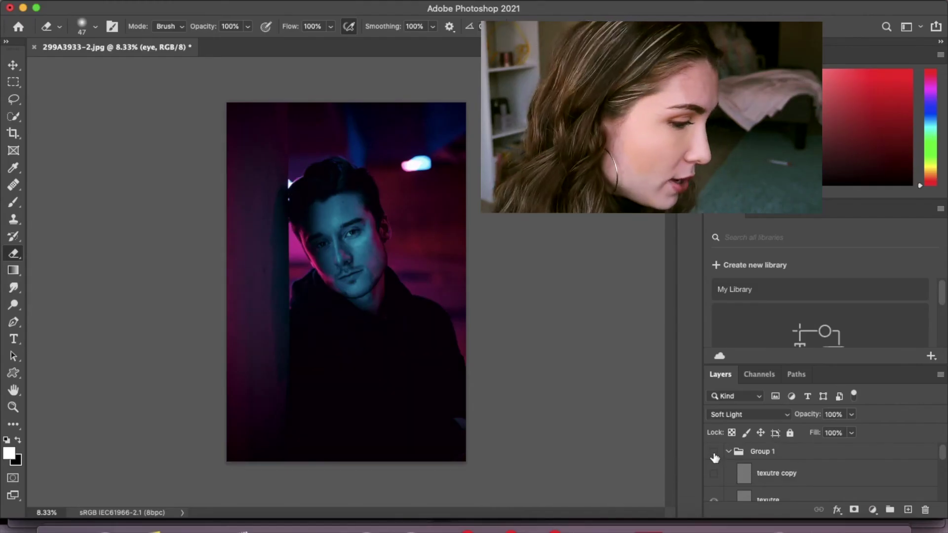
{"action": "left_click", "coordinate": [714, 452]}
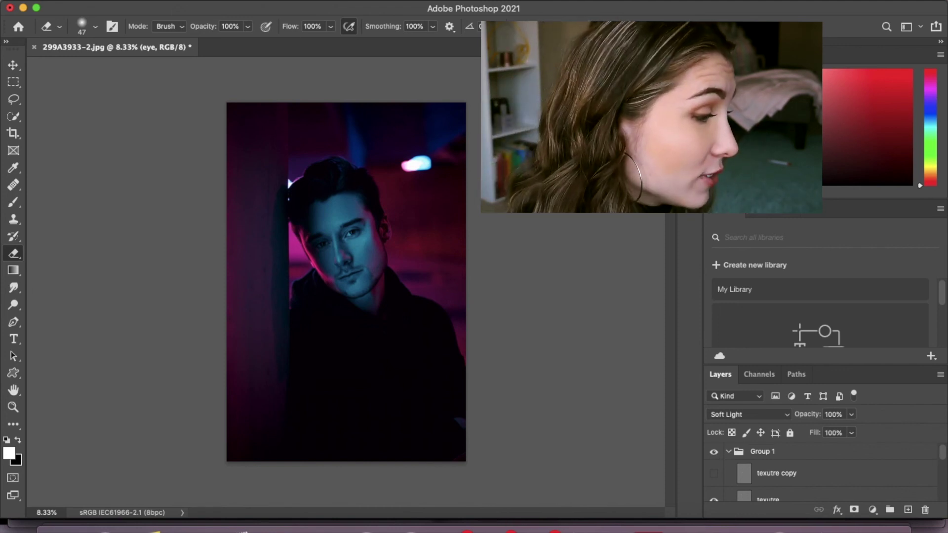
Save the retouched portrait in the video folder under the name maxbillybobjoe.jpg
{"action": "key", "text": "super+shift+s"}
{"action": "type", "text": "maxbillybobjoe."}
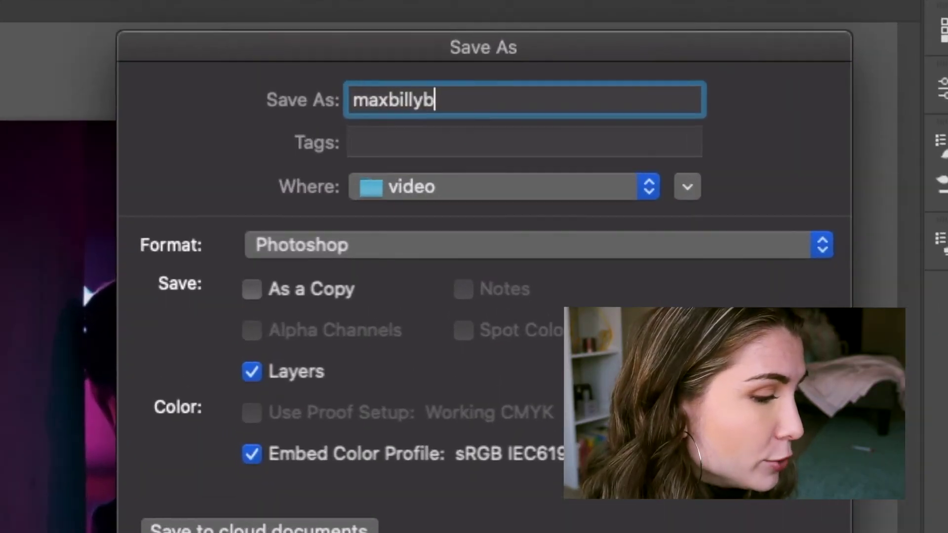
{"action": "type", "text": "jpg"}
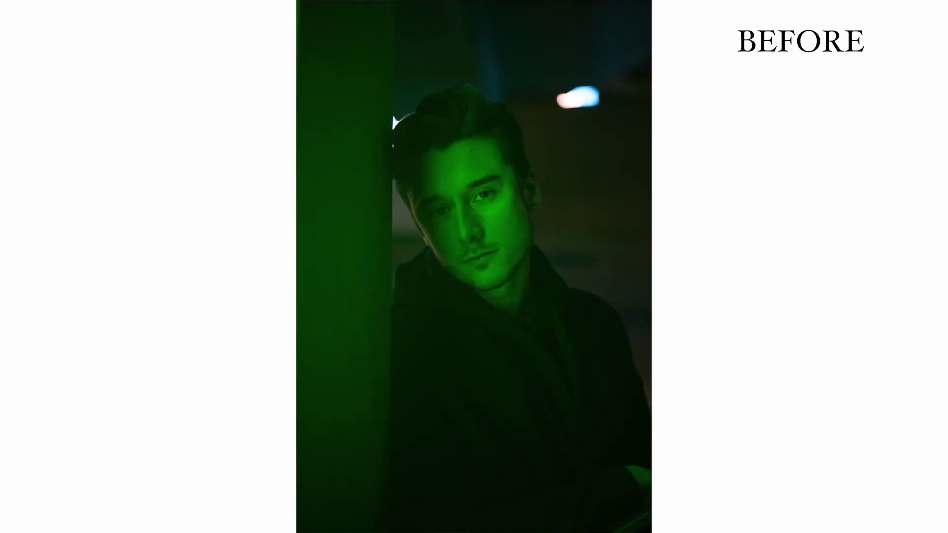